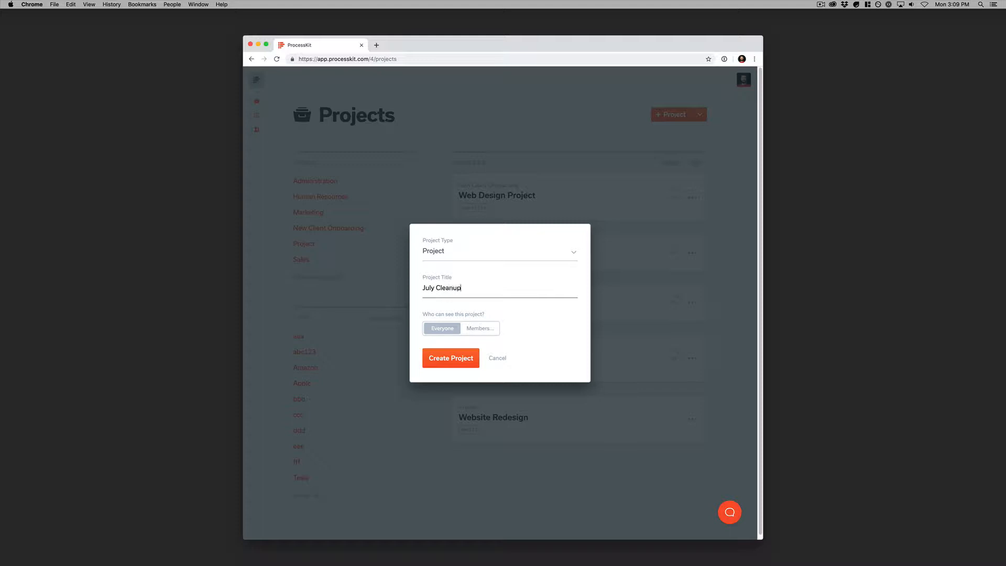
Create the July Cleanup project with the type Project and visibility for everyone
{"action": "left_click", "coordinate": [447, 252]}
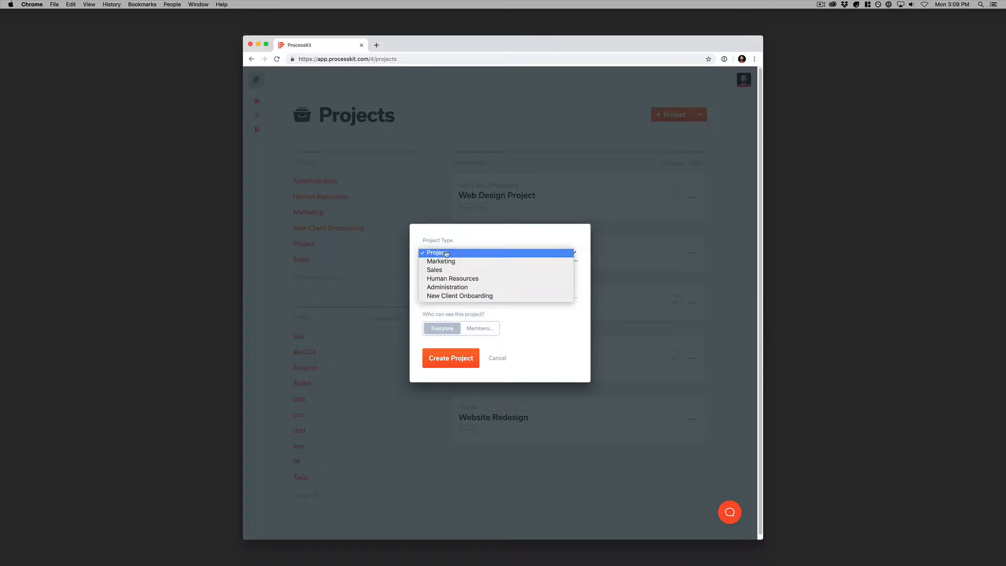
{"action": "left_click", "coordinate": [457, 253]}
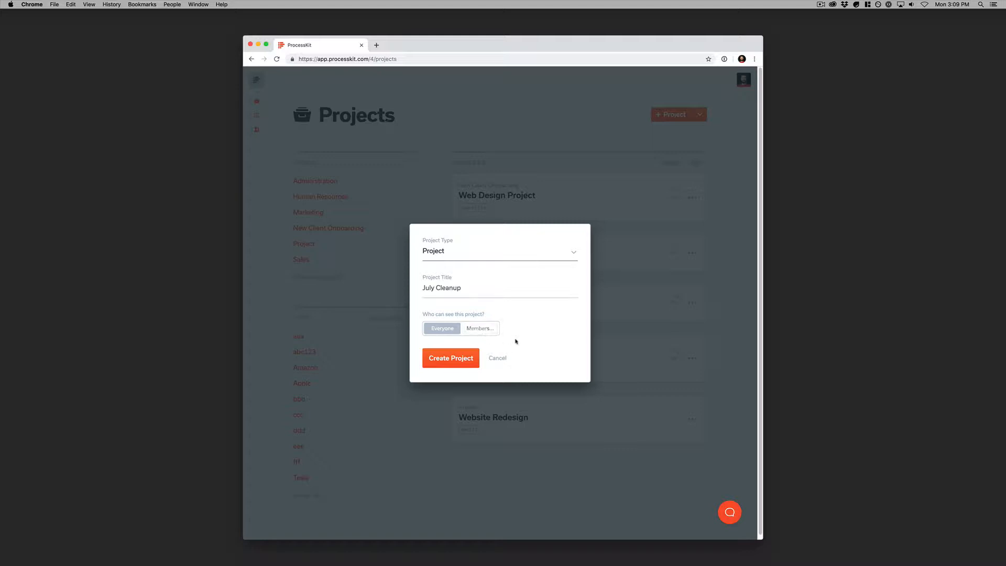
{"action": "left_click", "coordinate": [447, 361]}
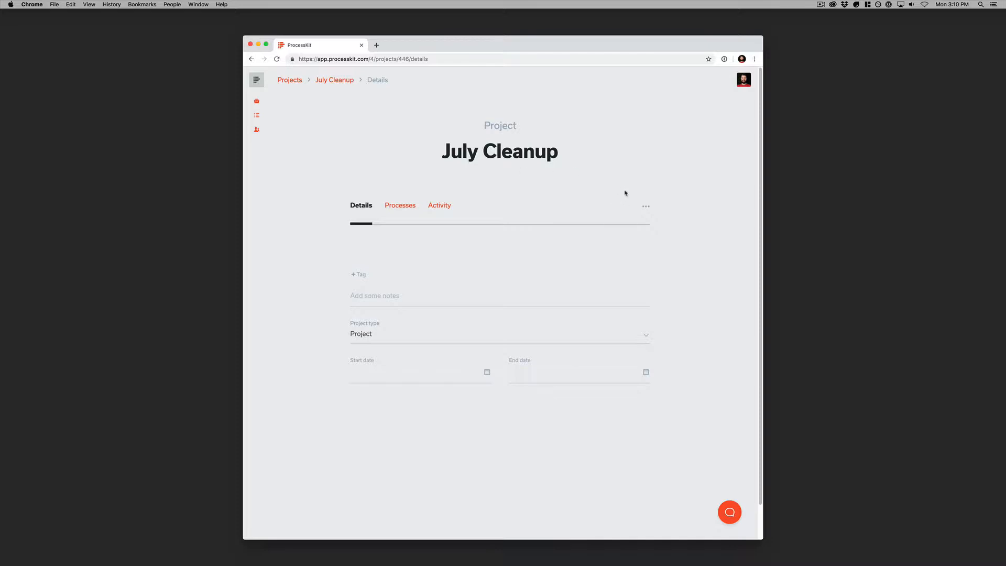
Restrict the project's access to members only, keeping automatic membership for people assigned to tasks
{"action": "left_click", "coordinate": [646, 207]}
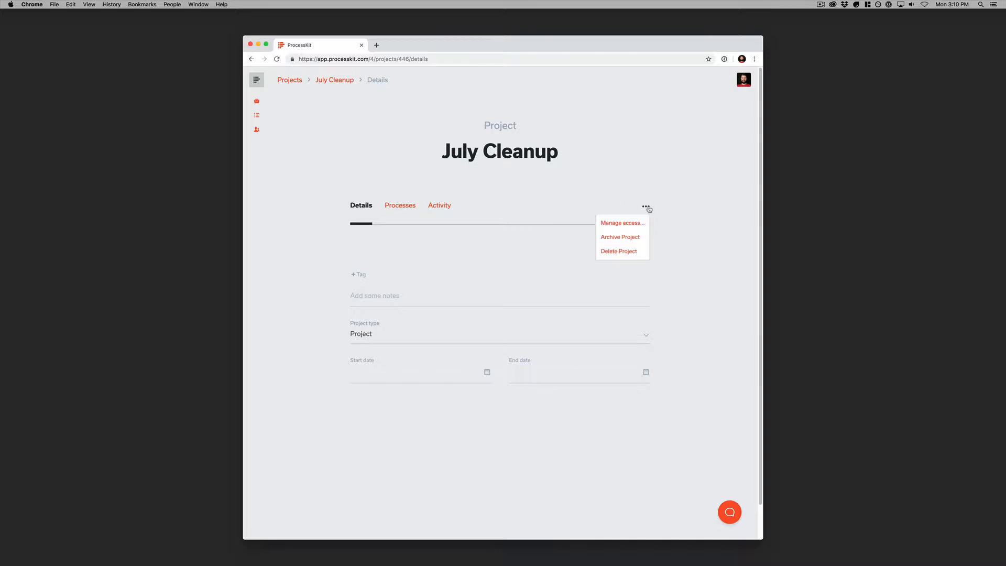
{"action": "left_click", "coordinate": [623, 224]}
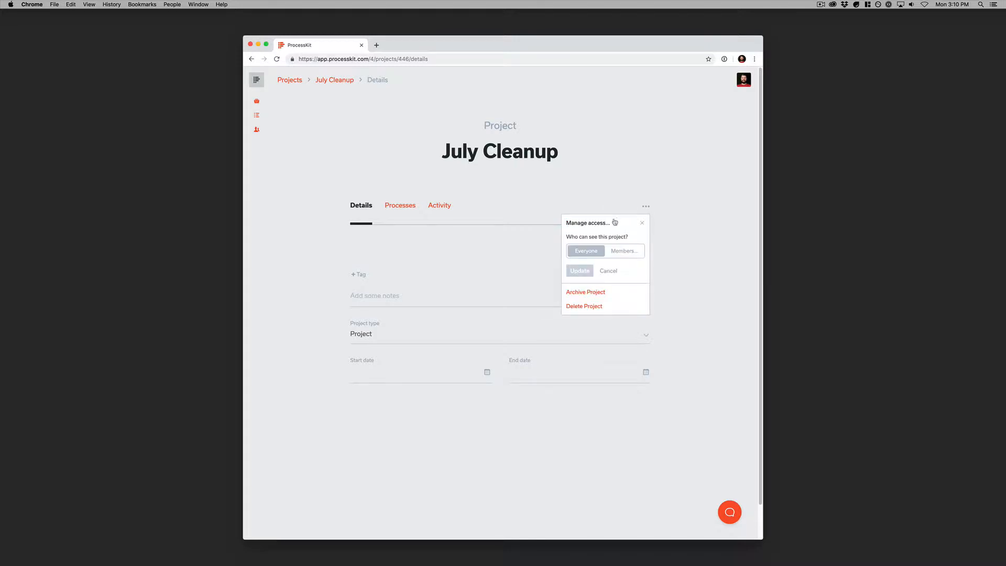
{"action": "left_click", "coordinate": [623, 253]}
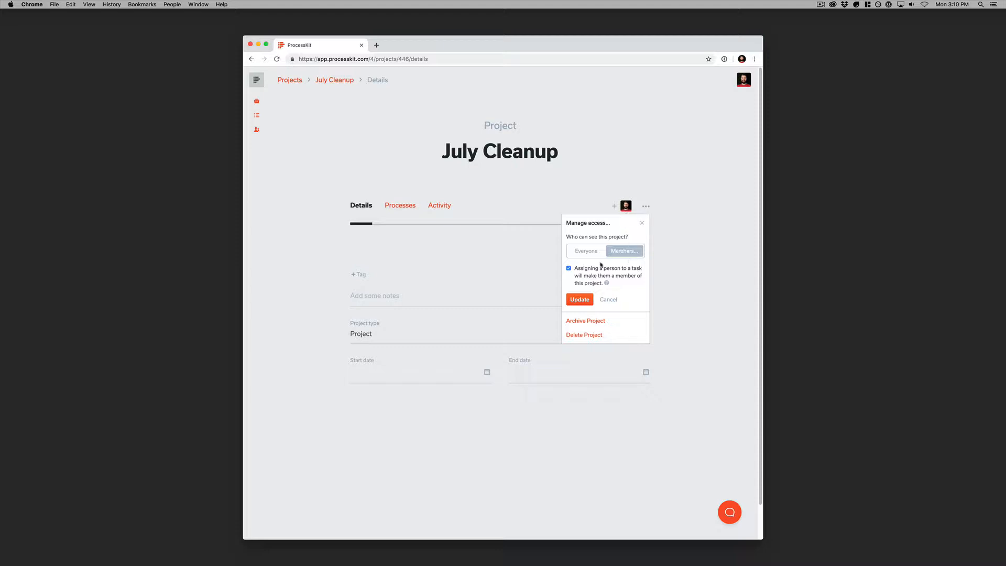
{"action": "left_click", "coordinate": [580, 300]}
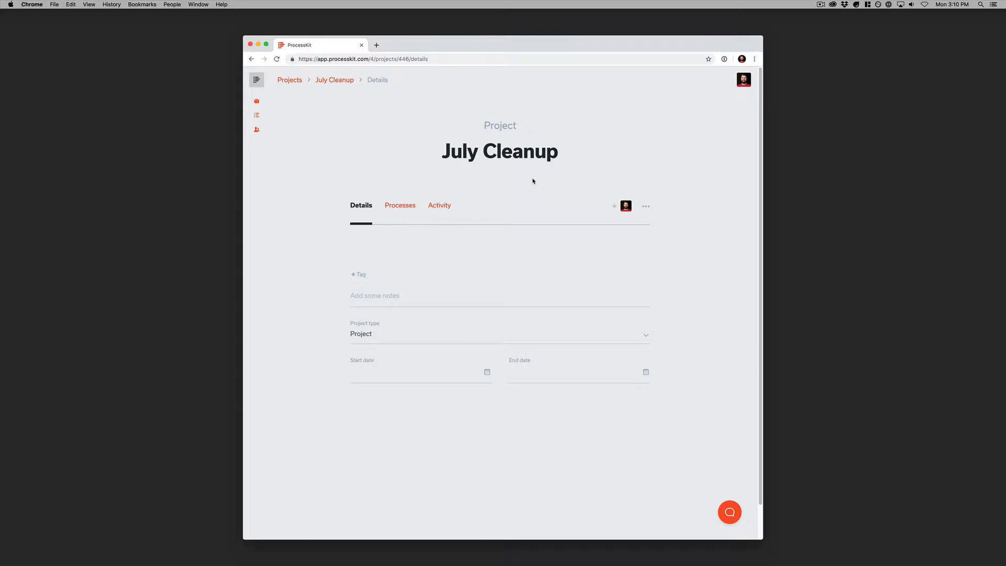
Add the second listed person as a project member, and remove that person from the project again
{"action": "left_click", "coordinate": [613, 206]}
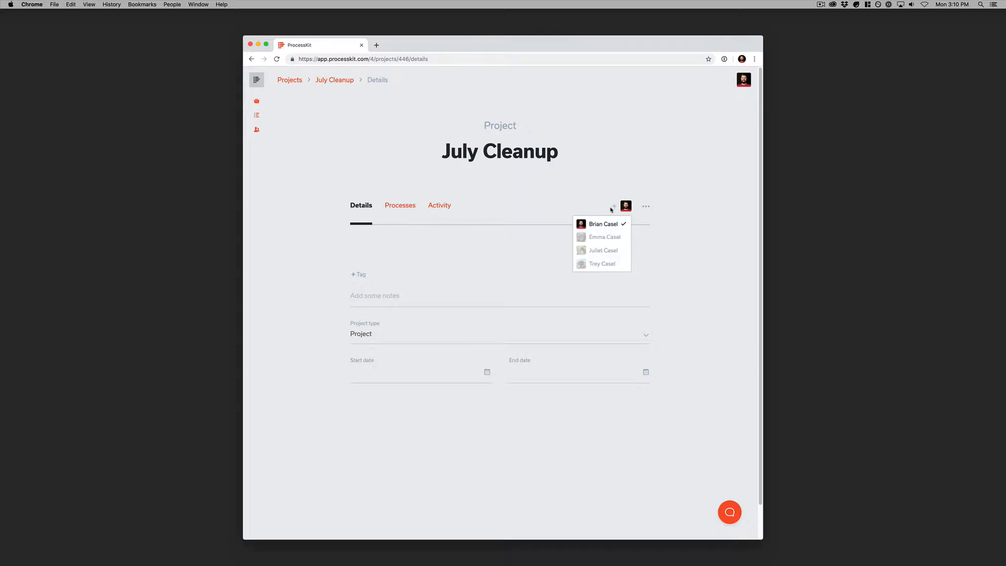
{"action": "left_click", "coordinate": [606, 242]}
{"action": "left_click", "coordinate": [680, 253]}
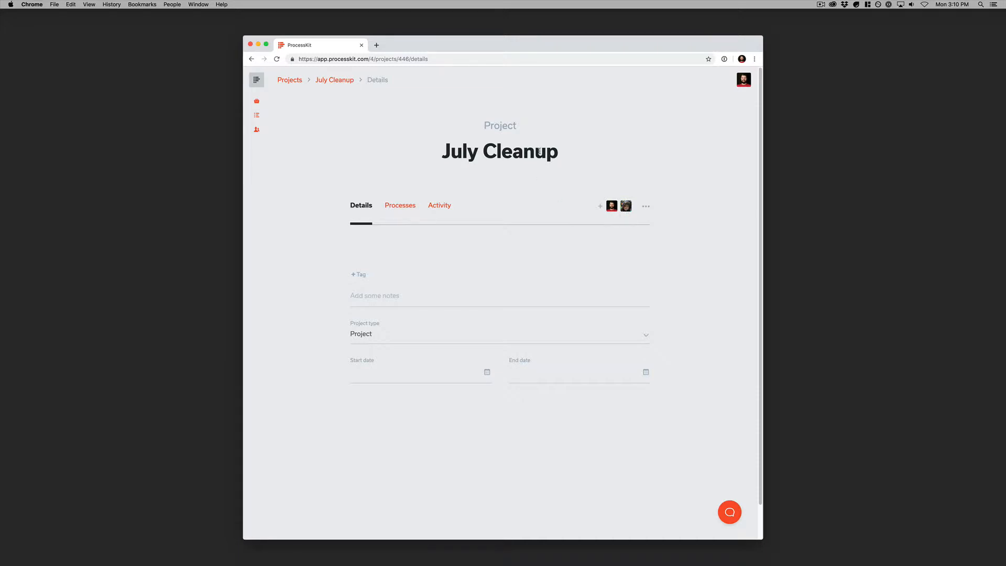
{"action": "left_click", "coordinate": [619, 208]}
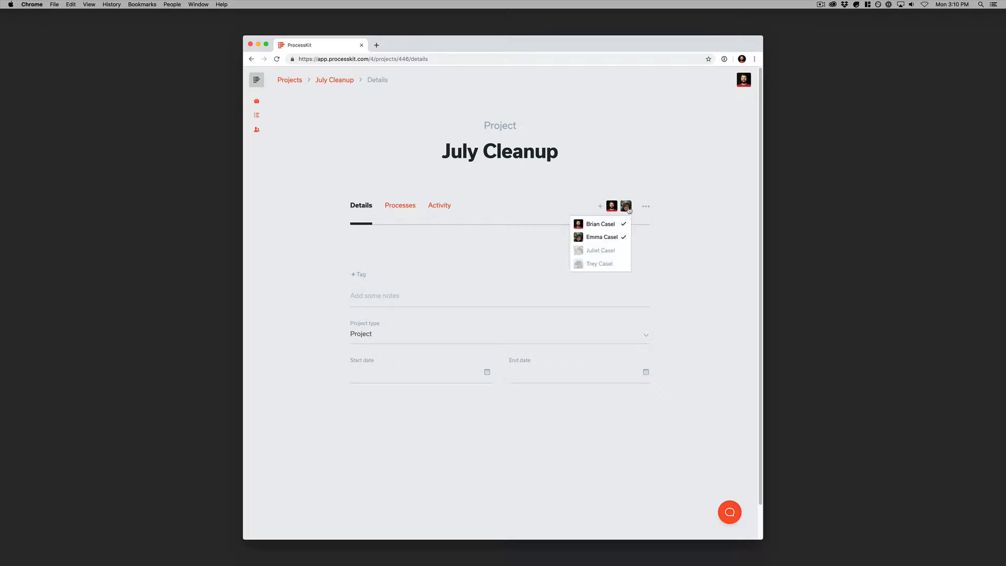
{"action": "left_click", "coordinate": [613, 236]}
{"action": "left_click", "coordinate": [667, 247]}
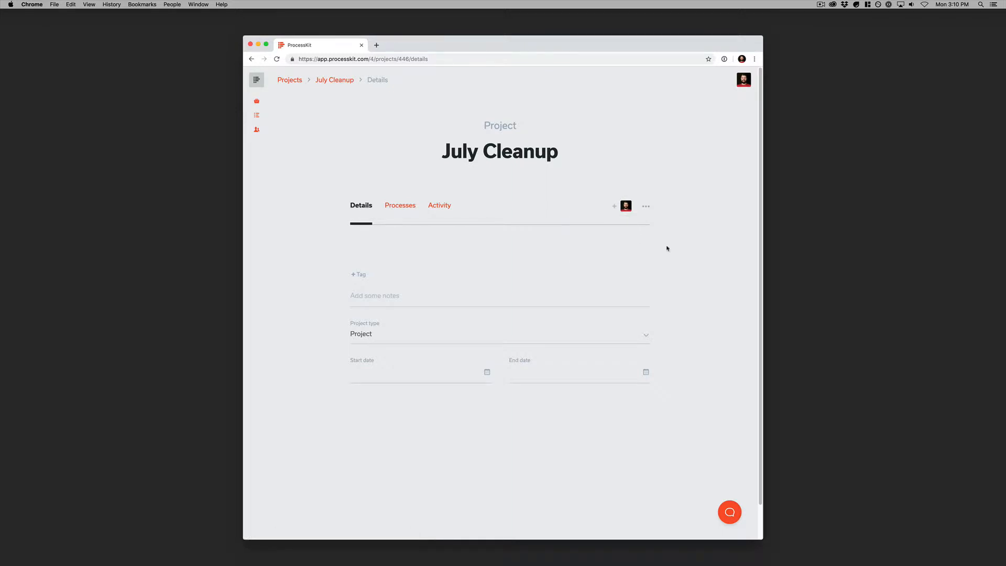
Create a process from scratch in the July Cleanup project, titled "Things to do"
{"action": "left_click", "coordinate": [394, 208]}
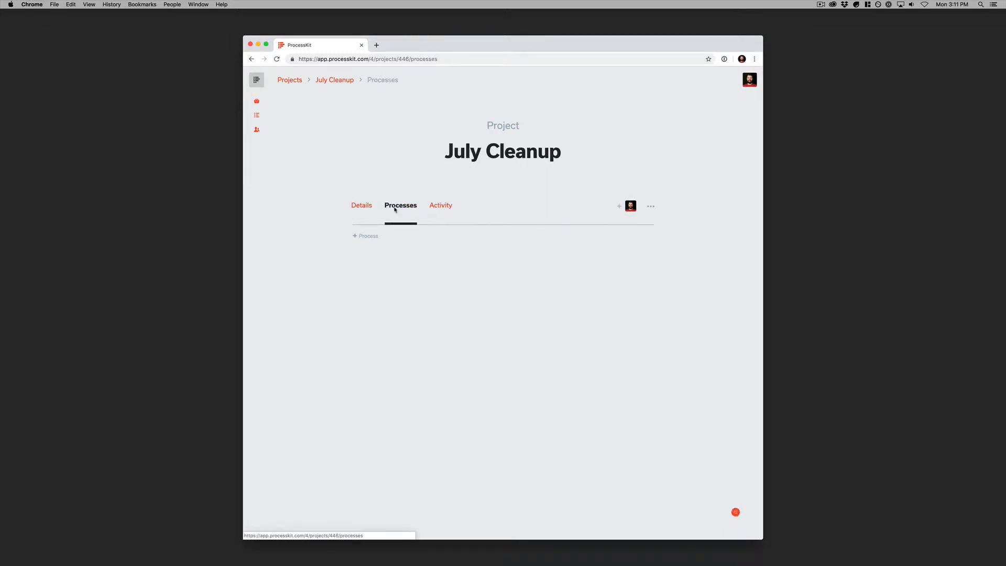
{"action": "left_click", "coordinate": [368, 237]}
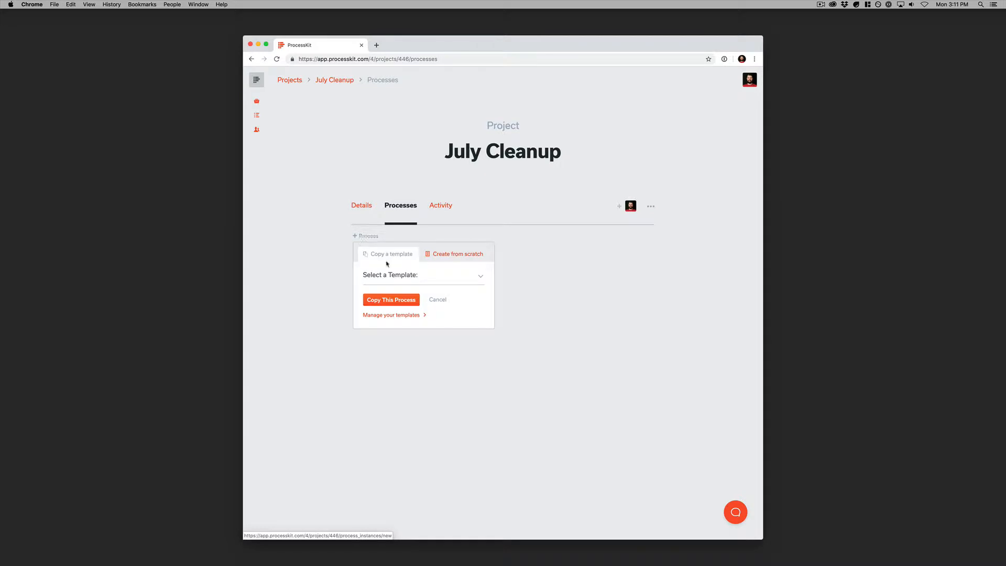
{"action": "left_click", "coordinate": [452, 253]}
{"action": "type", "text": "Things to do"}
{"action": "key", "text": "Return"}
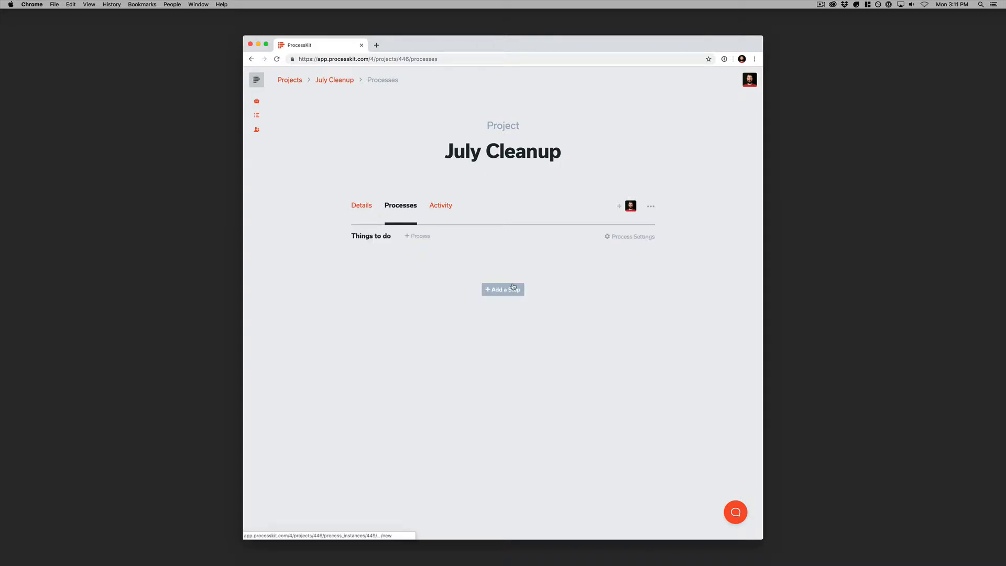
Add two steps to the Things to do process: "Sweep the floor" and "Wash the windows"
{"action": "left_click", "coordinate": [502, 288]}
{"action": "type", "text": "Sweep the floor"}
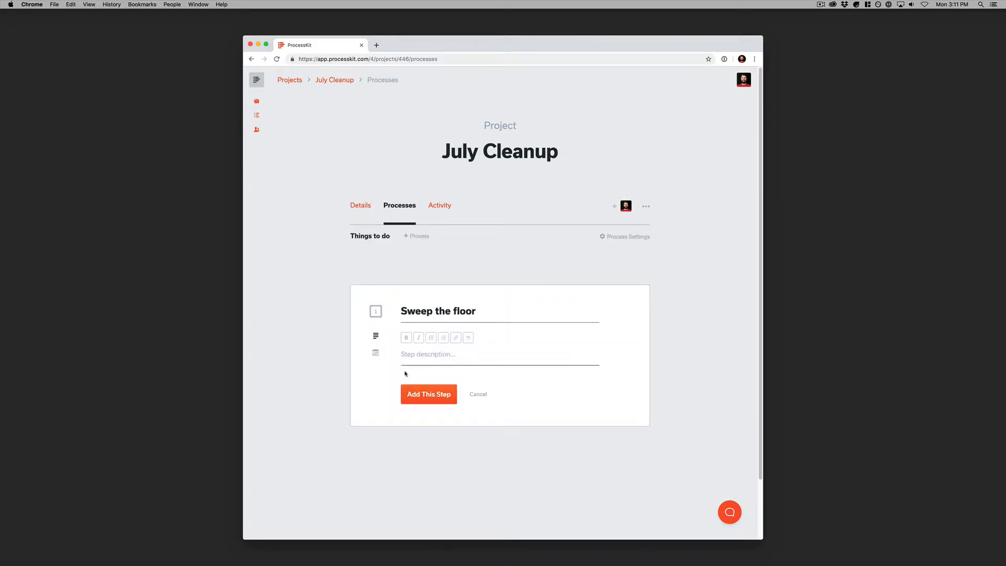
{"action": "key", "text": "Return"}
{"action": "type", "text": "Wash the windows"}
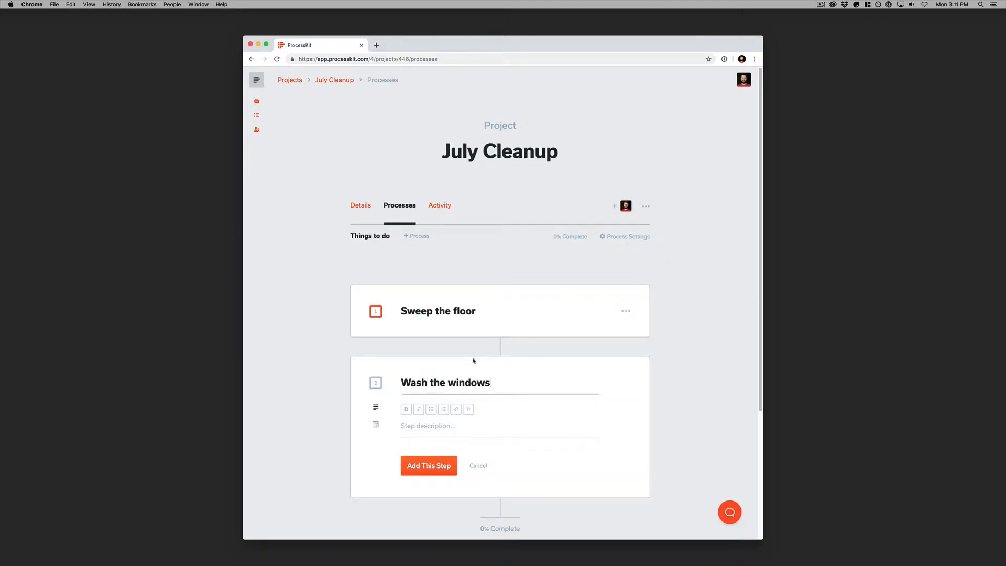
{"action": "key", "text": "Return"}
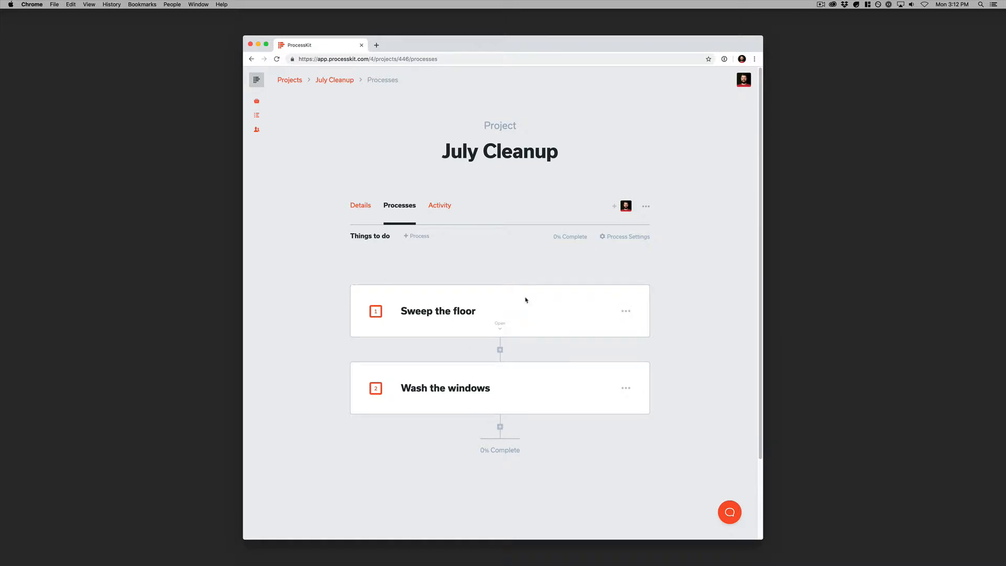
Assign the Sweep the floor step to the third listed person, a non-member, adding them to the project
{"action": "left_click", "coordinate": [625, 311]}
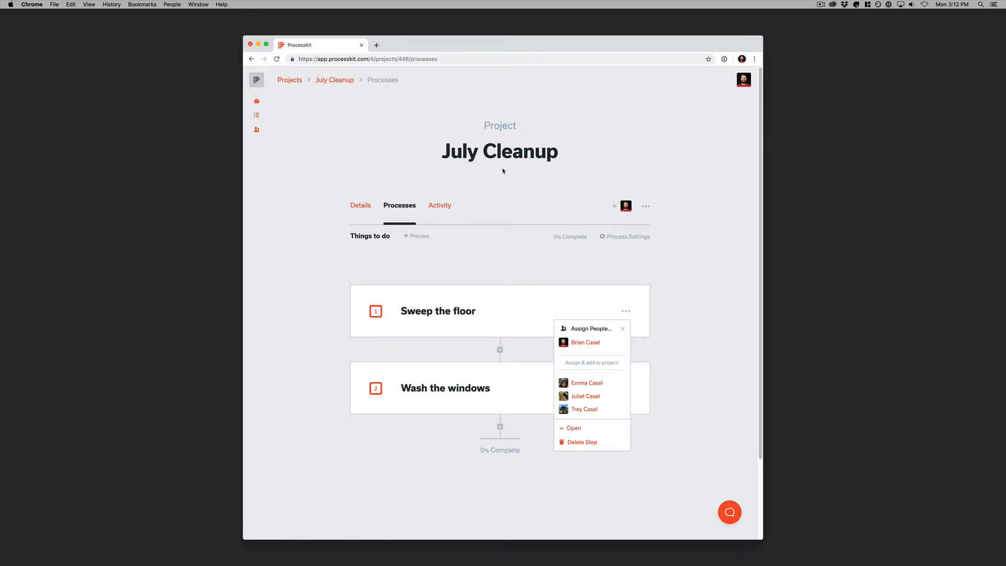
{"action": "left_click", "coordinate": [593, 399]}
{"action": "left_click", "coordinate": [681, 312]}
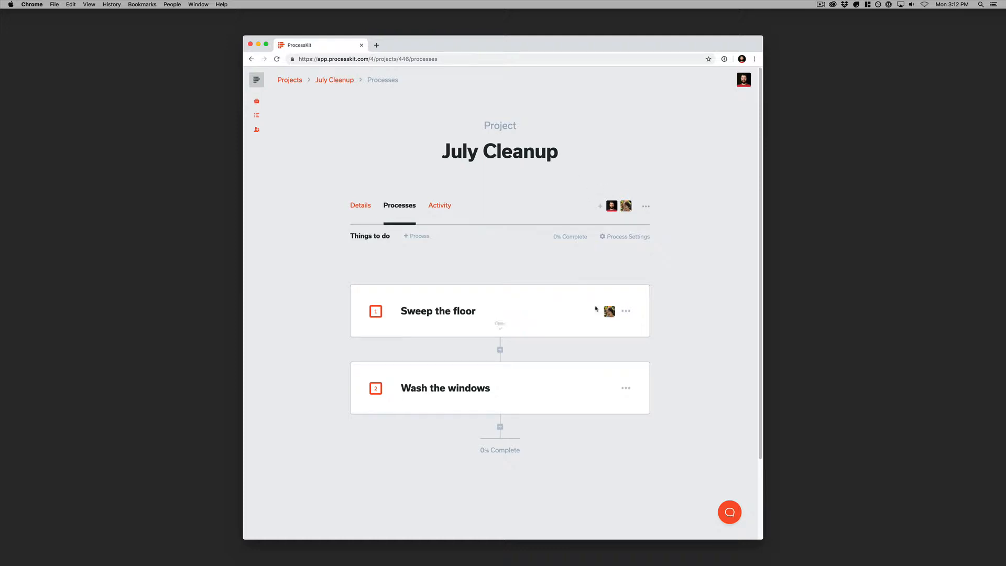
Try to remove the member assigned to Sweep the floor directly from the project's member list
{"action": "left_click", "coordinate": [628, 209]}
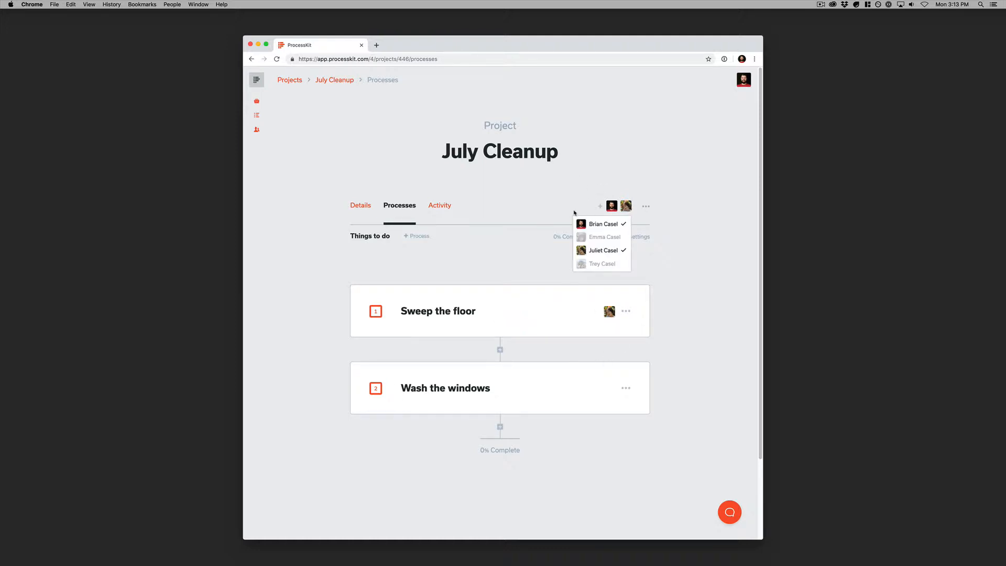
{"action": "left_click", "coordinate": [613, 251]}
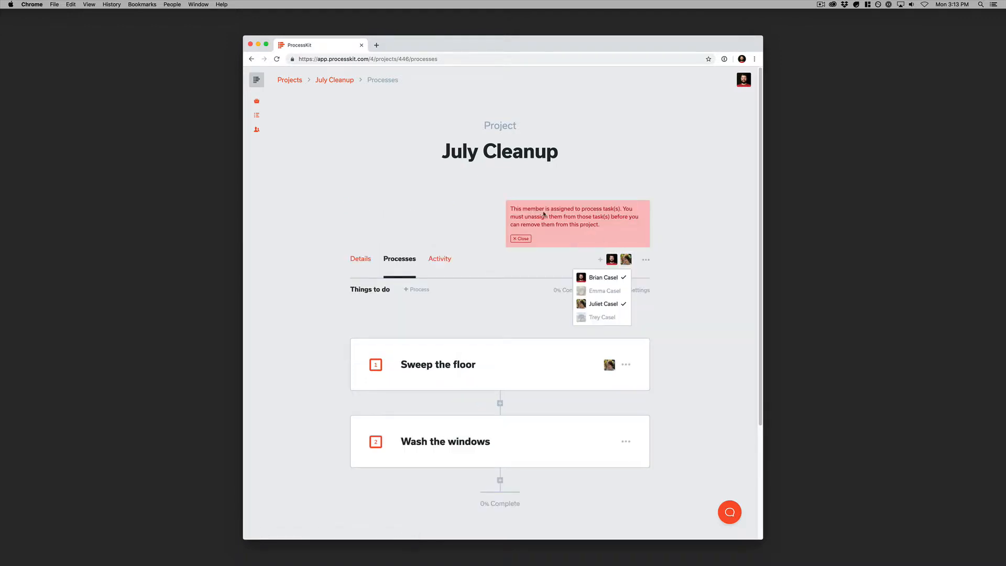
{"action": "left_click", "coordinate": [565, 217]}
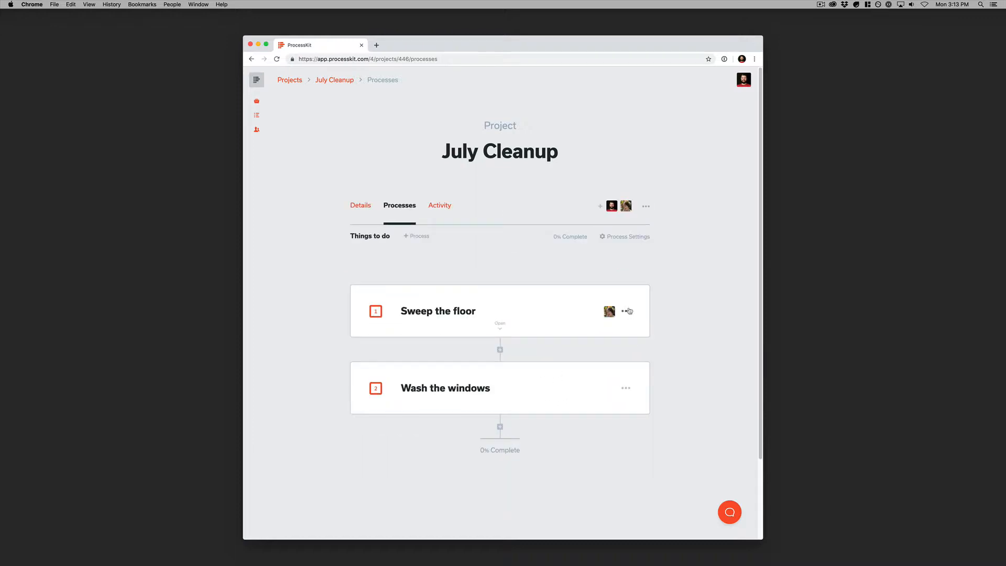
Unassign the person from the Sweep the floor step and remove them from the project members
{"action": "left_click", "coordinate": [628, 311]}
{"action": "left_click", "coordinate": [600, 355]}
{"action": "left_click", "coordinate": [673, 307]}
{"action": "left_click", "coordinate": [630, 210]}
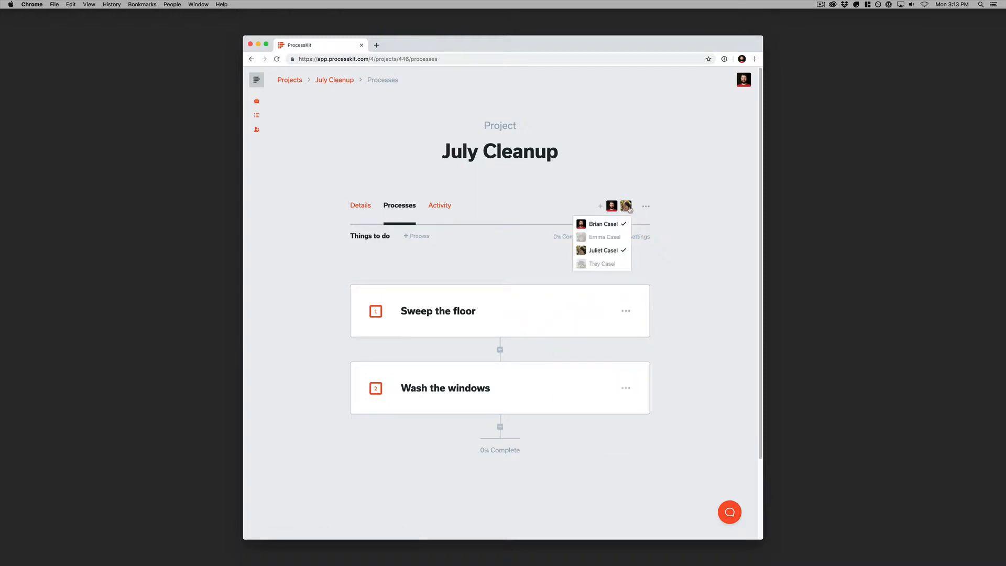
{"action": "left_click", "coordinate": [604, 250]}
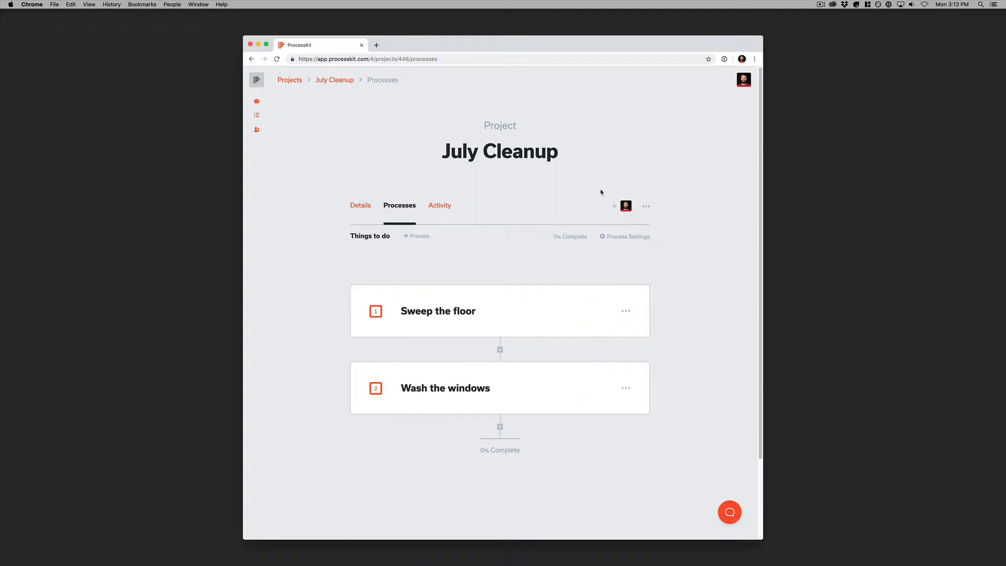
Turn off the project access option that makes a person assigned to a task a project member
{"action": "left_click", "coordinate": [626, 311]}
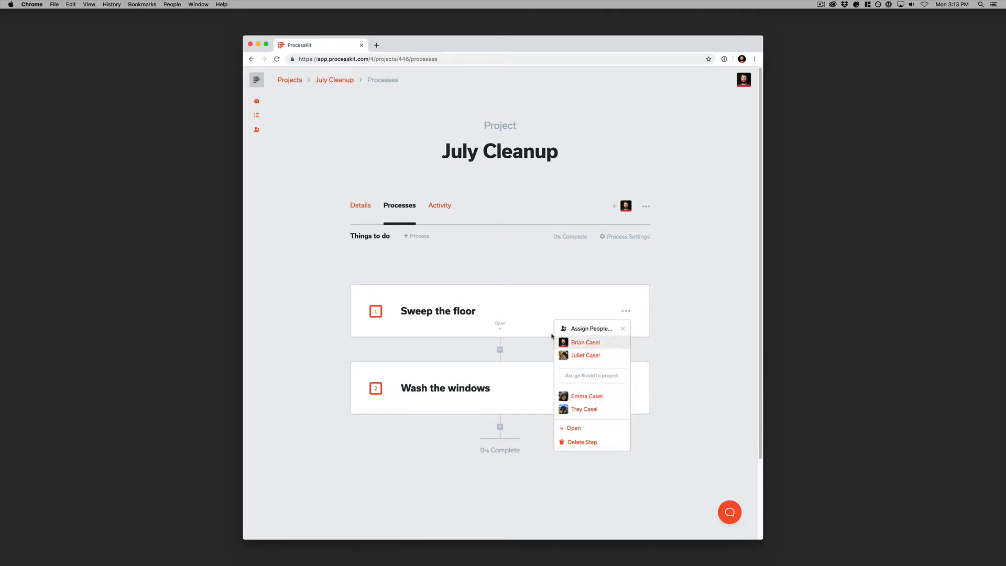
{"action": "left_click", "coordinate": [645, 206]}
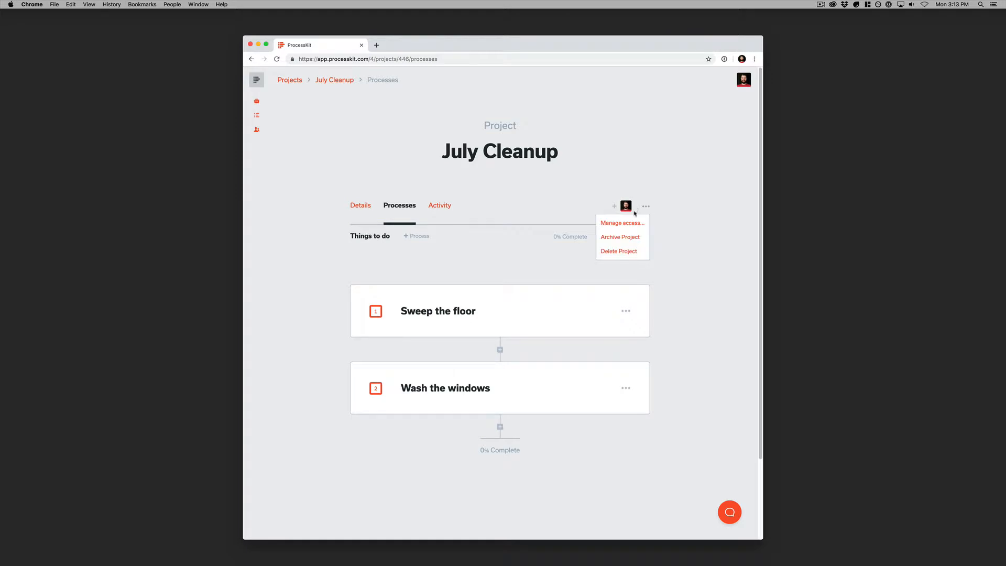
{"action": "left_click", "coordinate": [633, 223]}
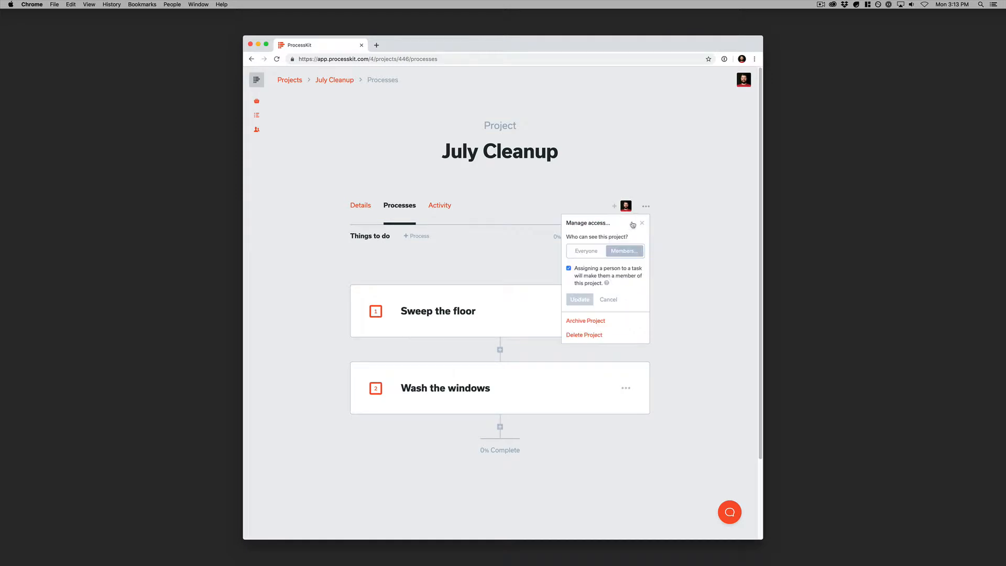
{"action": "left_click", "coordinate": [568, 269]}
{"action": "left_click", "coordinate": [579, 300]}
Check which people can be assigned to the Sweep the floor step
{"action": "left_click", "coordinate": [625, 312]}
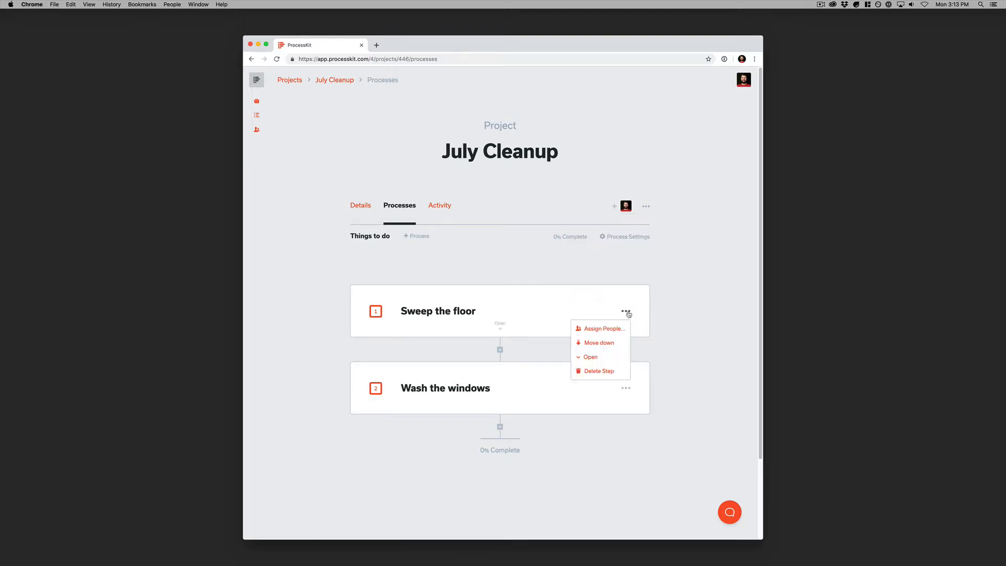
{"action": "left_click", "coordinate": [607, 329]}
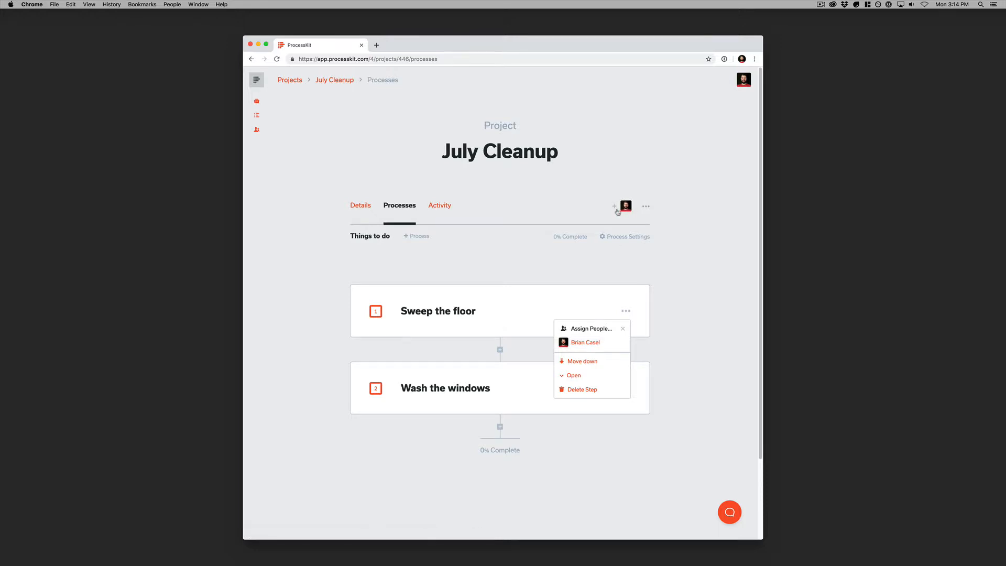
{"action": "left_click", "coordinate": [670, 223]}
Add the last listed person as a project member and review the assignable people for Sweep the floor
{"action": "left_click", "coordinate": [625, 205]}
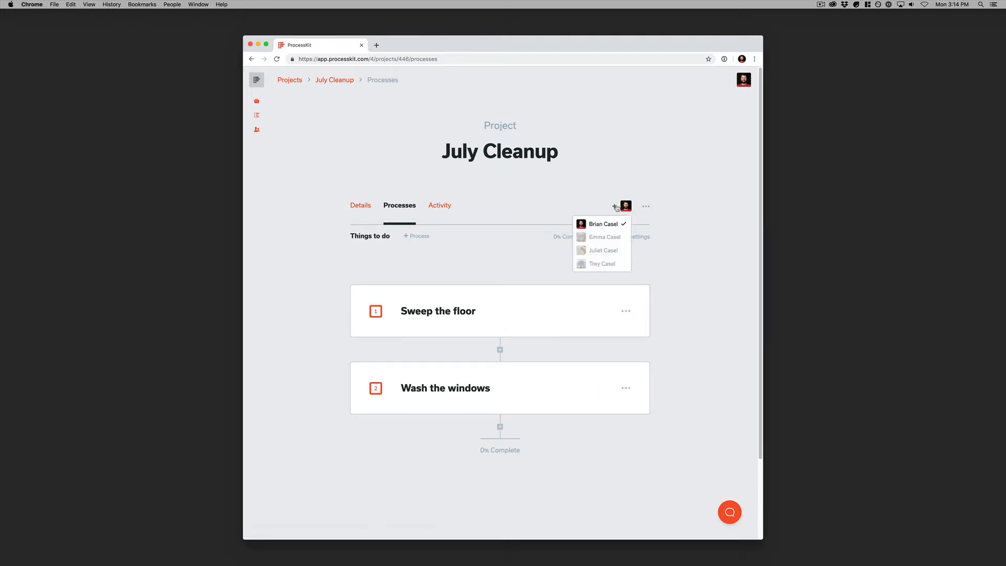
{"action": "left_click", "coordinate": [605, 264]}
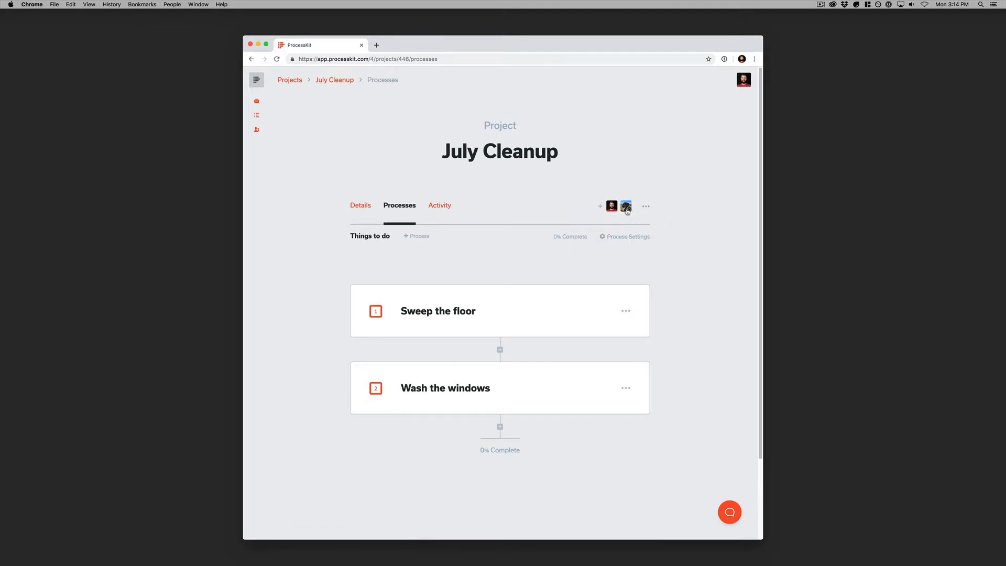
{"action": "left_click", "coordinate": [626, 311]}
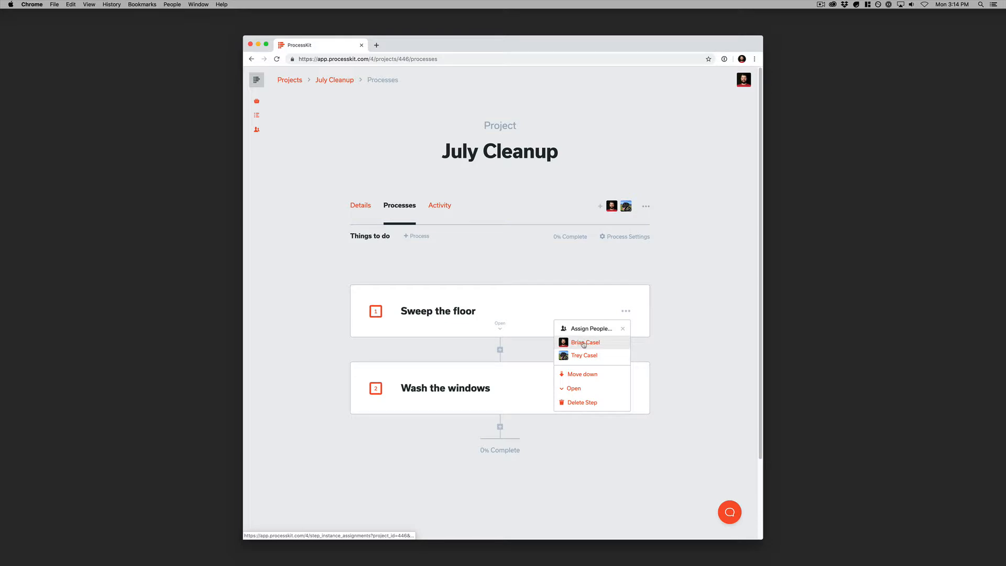
Turn the project access option that makes task assignees project members back on
{"action": "left_click", "coordinate": [645, 206]}
{"action": "left_click", "coordinate": [626, 224]}
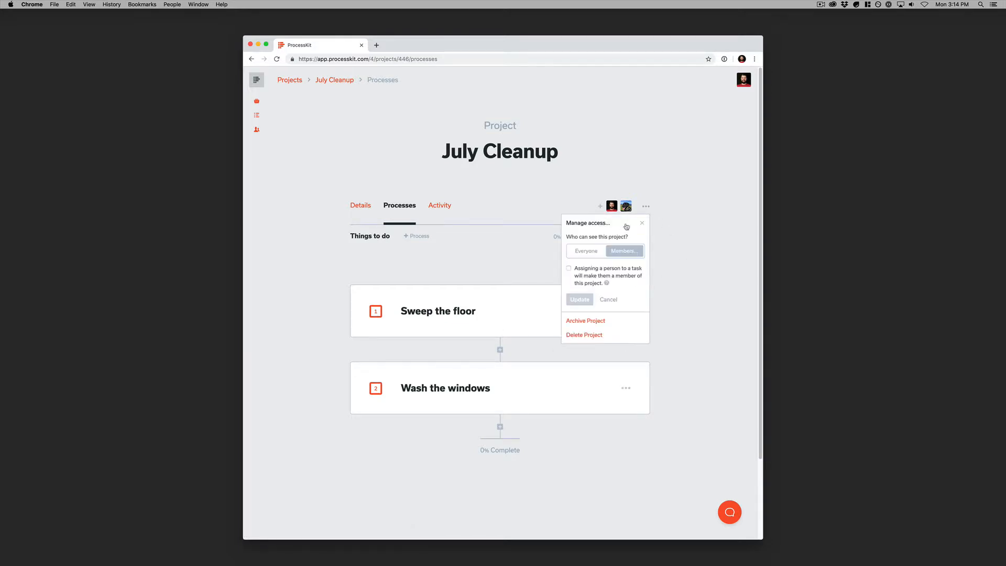
{"action": "left_click", "coordinate": [587, 272]}
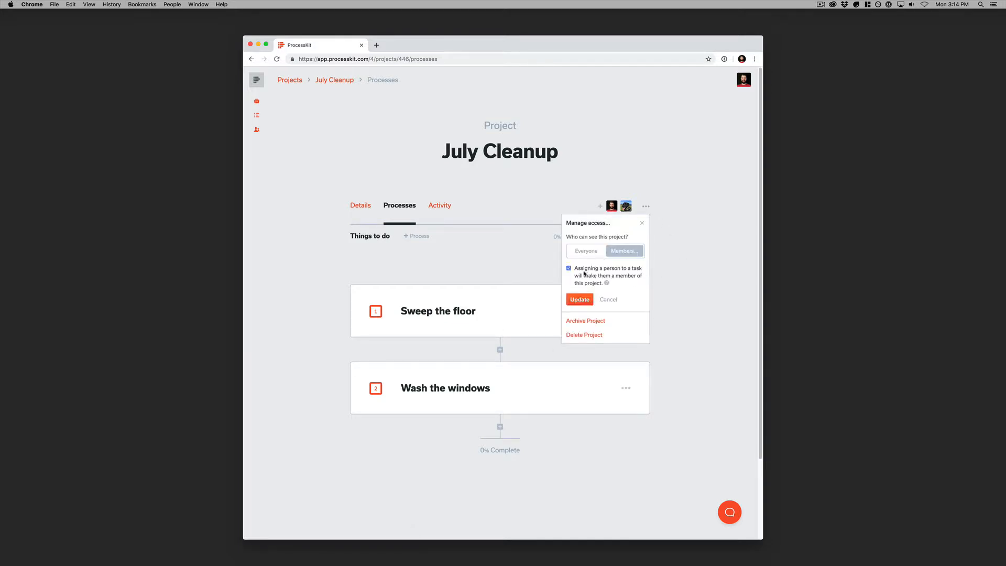
{"action": "left_click", "coordinate": [579, 299]}
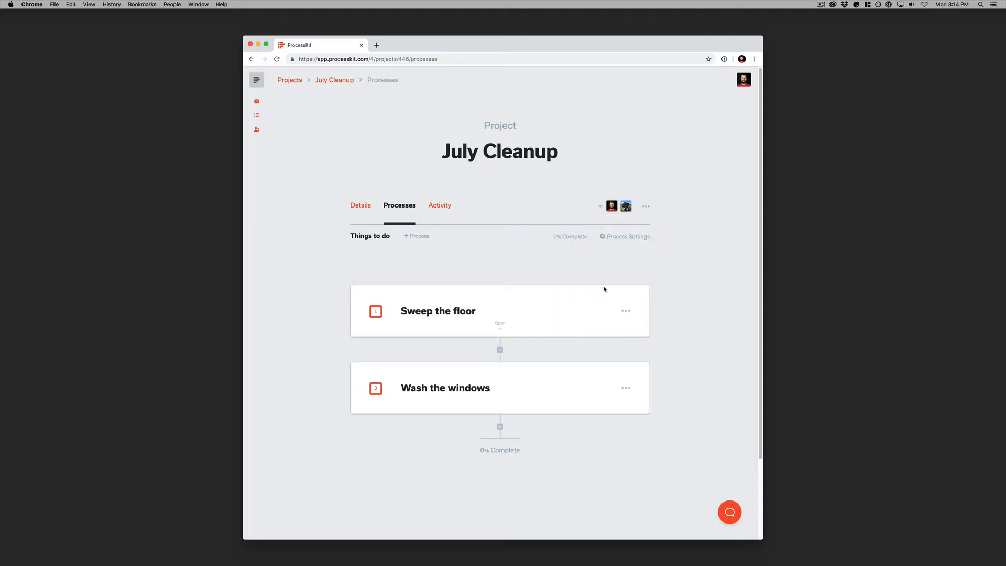
Review the assignable people for the Sweep the floor step, and remove the last listed person from the project members
{"action": "left_click", "coordinate": [625, 311]}
{"action": "left_click", "coordinate": [586, 328]}
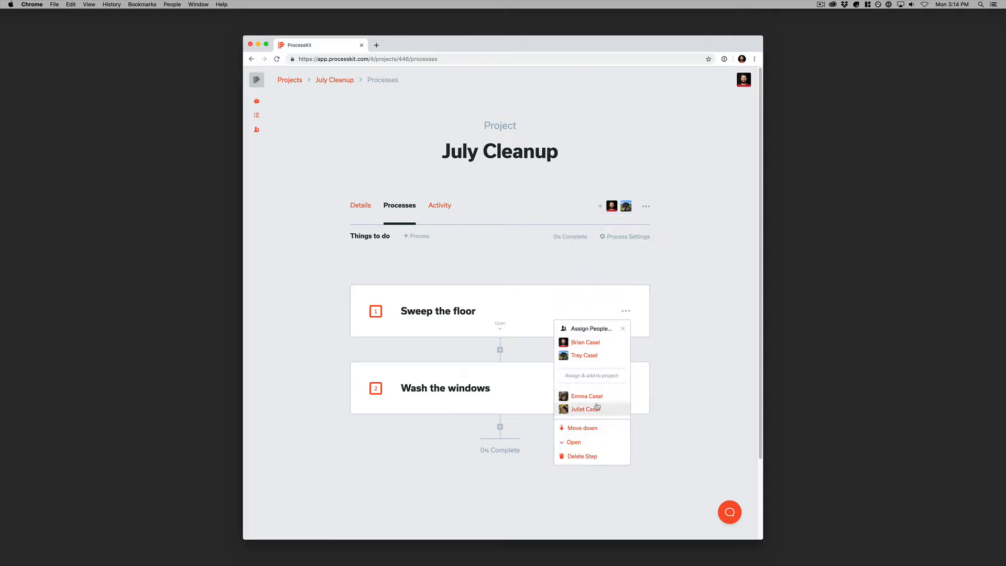
{"action": "left_click", "coordinate": [626, 206]}
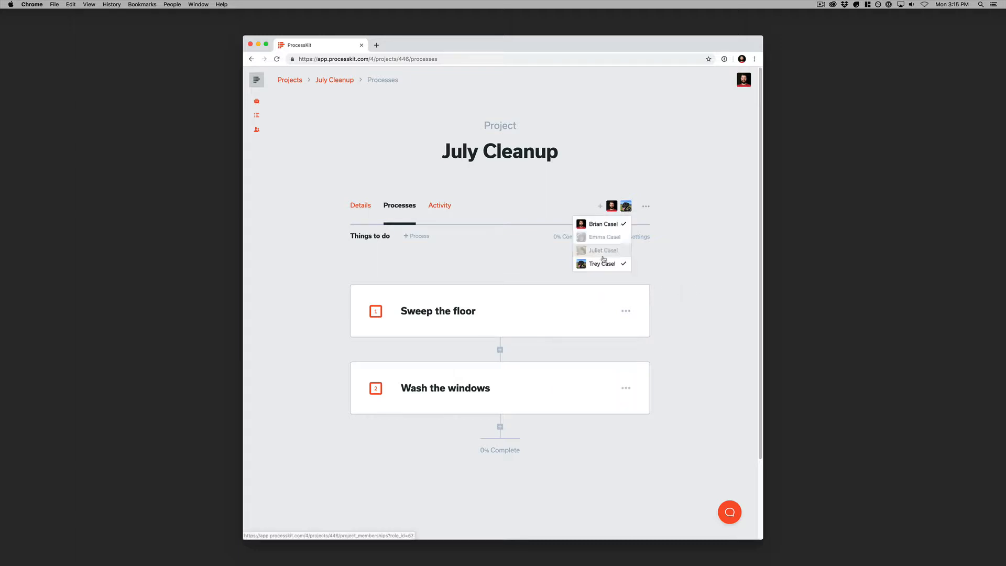
{"action": "left_click", "coordinate": [624, 263]}
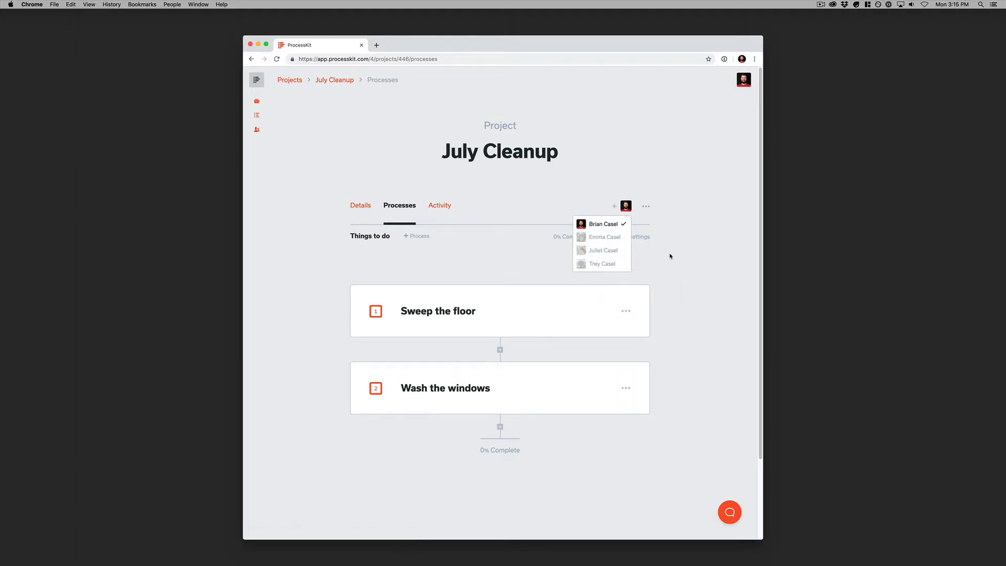
{"action": "left_click", "coordinate": [669, 256]}
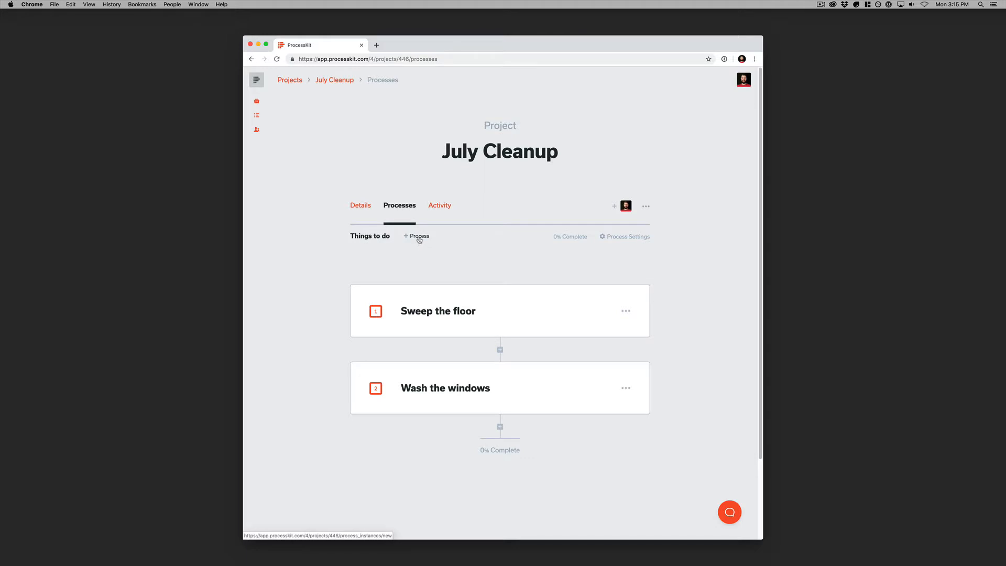
Add a process to the project by copying the Setup a New Campaign template, and review its step assignees and the project members
{"action": "left_click", "coordinate": [418, 240]}
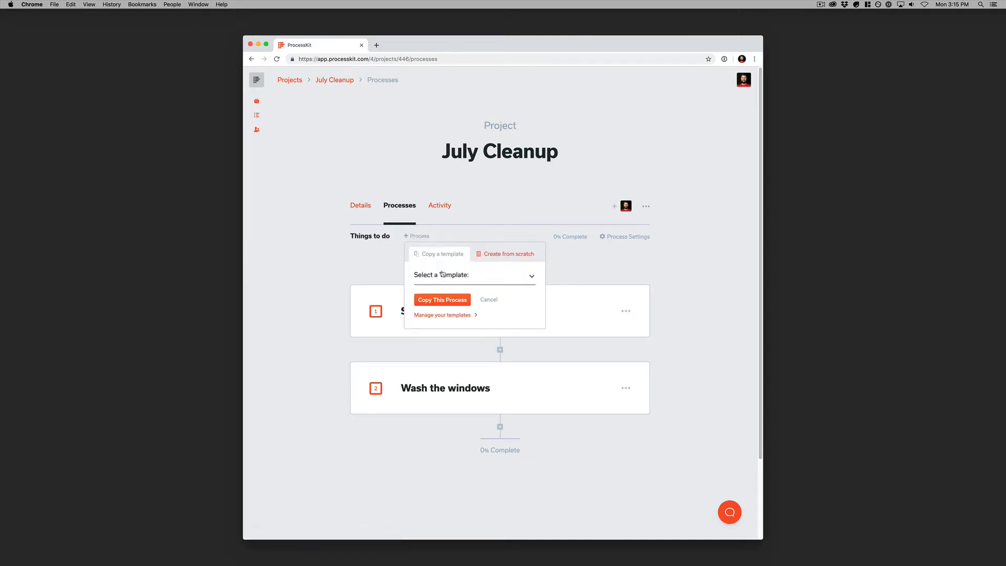
{"action": "left_click", "coordinate": [443, 276]}
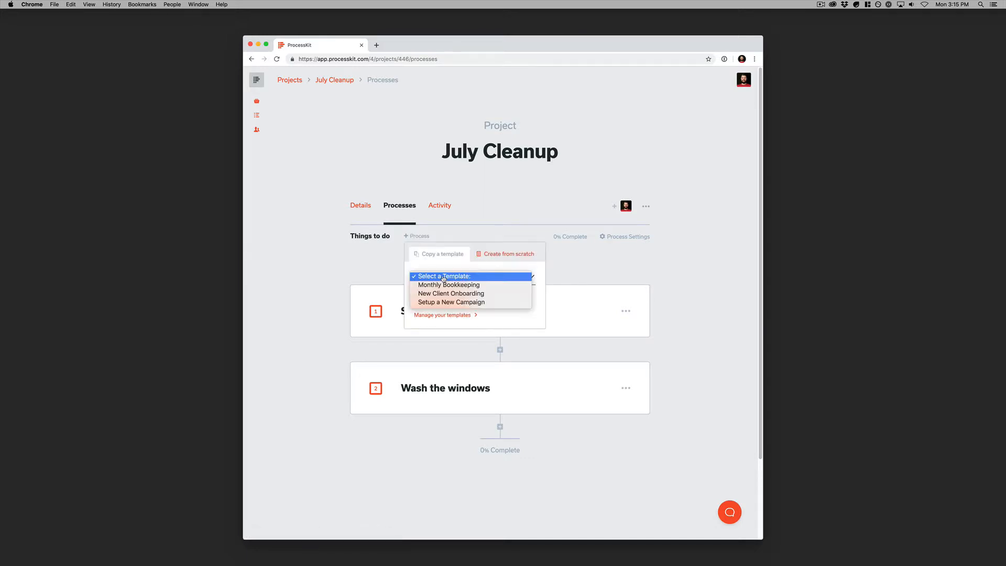
{"action": "left_click", "coordinate": [464, 303]}
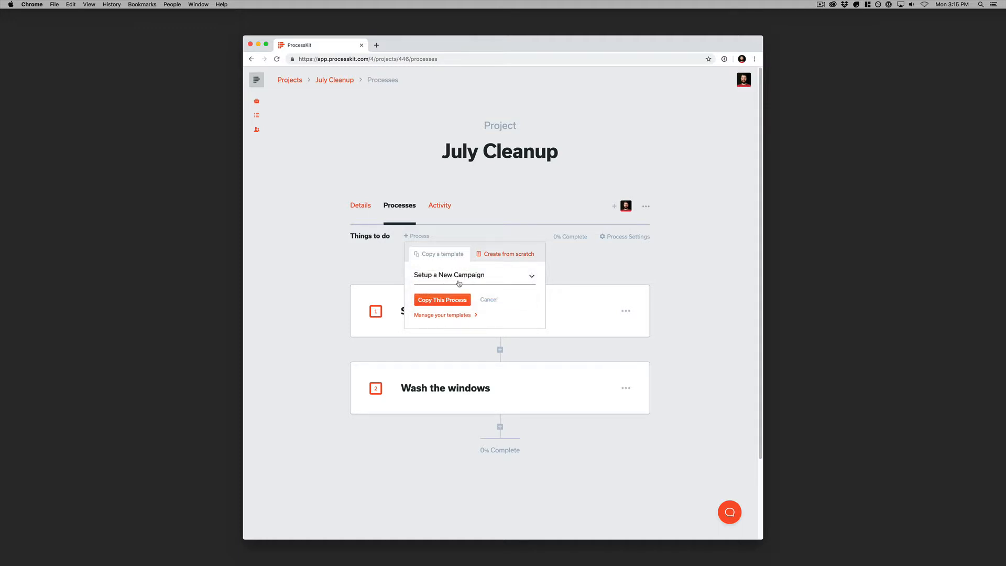
{"action": "left_click", "coordinate": [436, 303]}
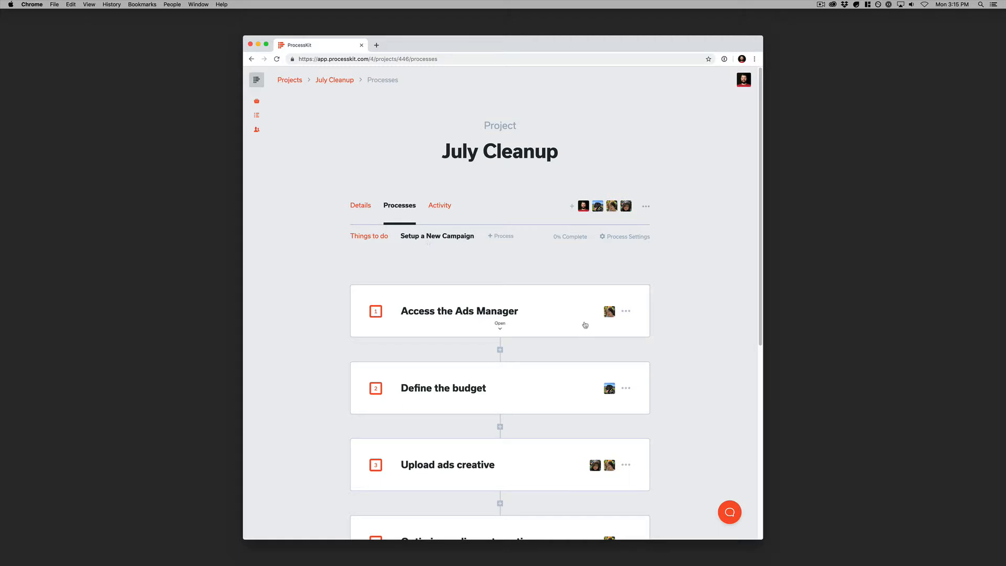
{"action": "scroll", "coordinate": [587, 325], "scroll_direction": "down", "scroll_amount": 5}
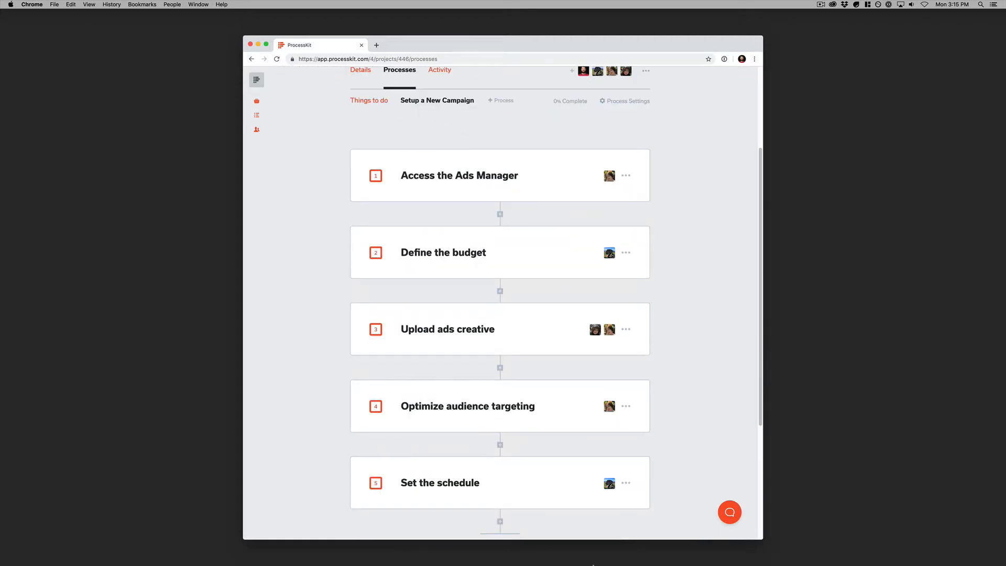
{"action": "scroll", "coordinate": [617, 404], "scroll_direction": "up", "scroll_amount": 3}
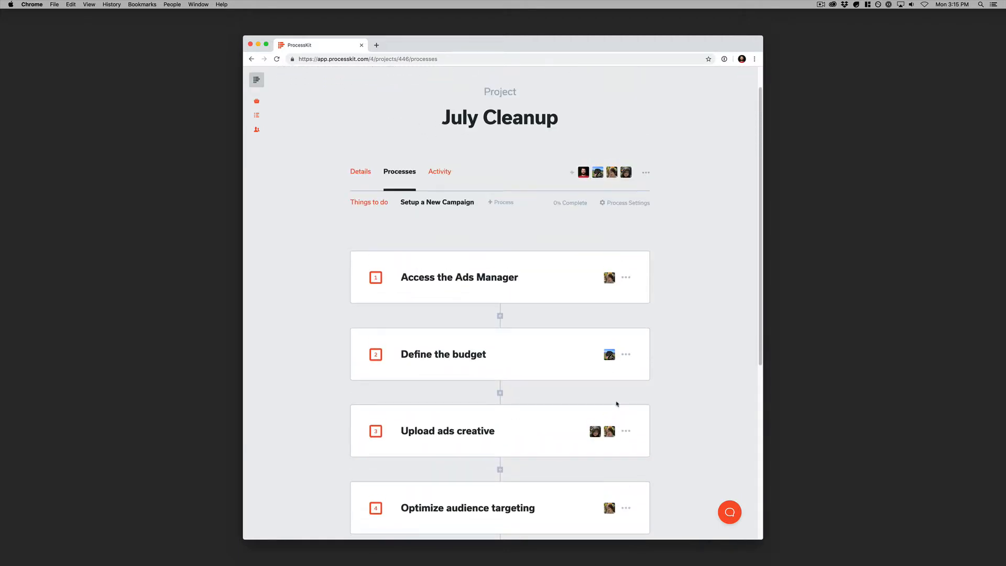
{"action": "scroll", "coordinate": [617, 404], "scroll_direction": "up", "scroll_amount": 1}
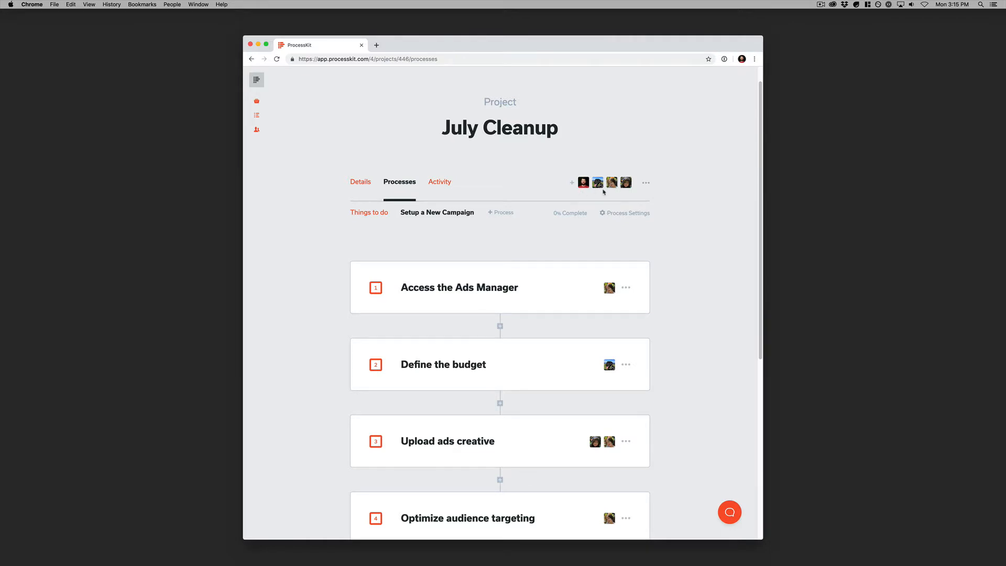
Check the project's access settings for members and task assignees without changing them
{"action": "left_click", "coordinate": [645, 183]}
{"action": "left_click", "coordinate": [619, 198]}
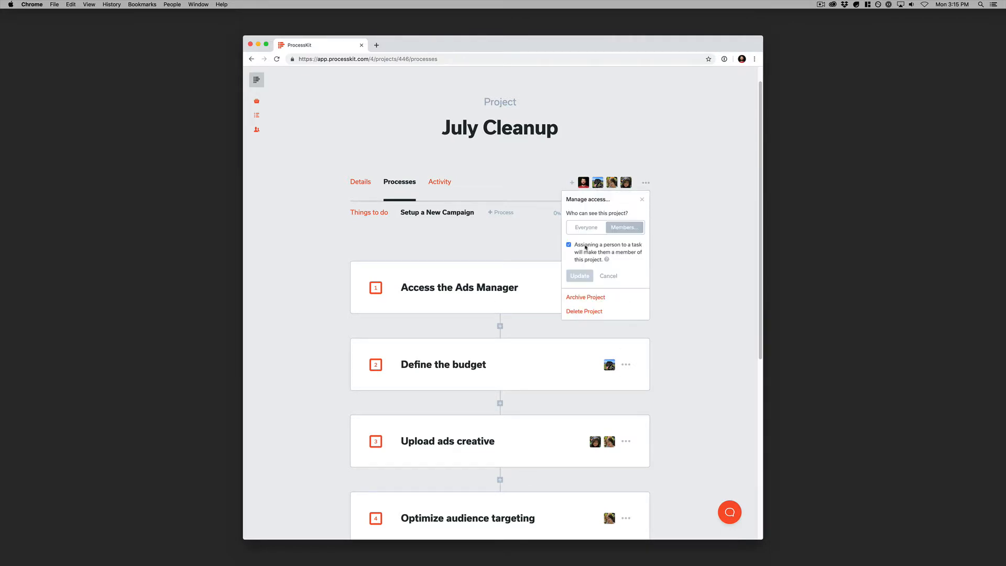
{"action": "left_click", "coordinate": [608, 276]}
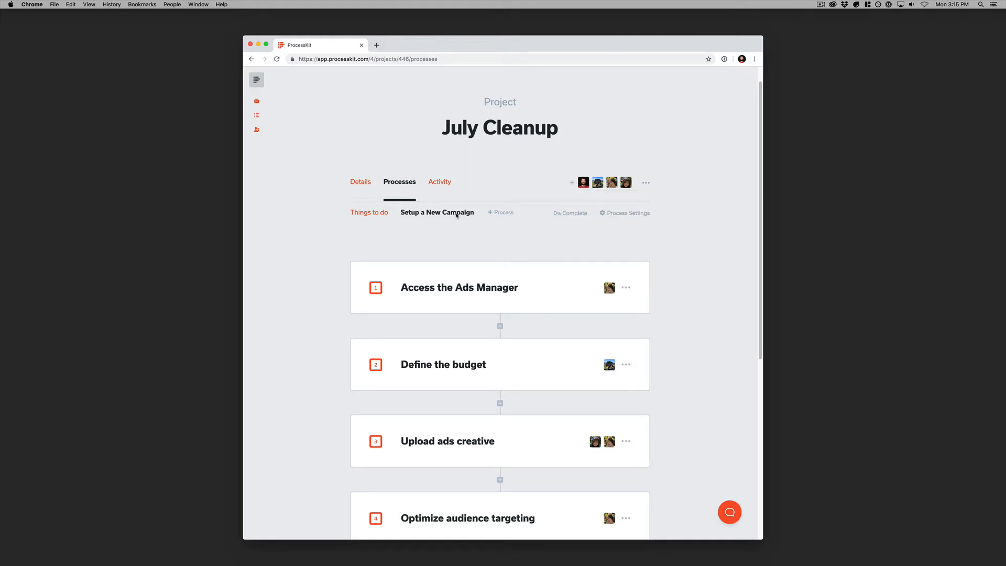
Delete the Setup a New Campaign process from the July Cleanup project
{"action": "left_click", "coordinate": [626, 213]}
{"action": "left_click", "coordinate": [623, 231]}
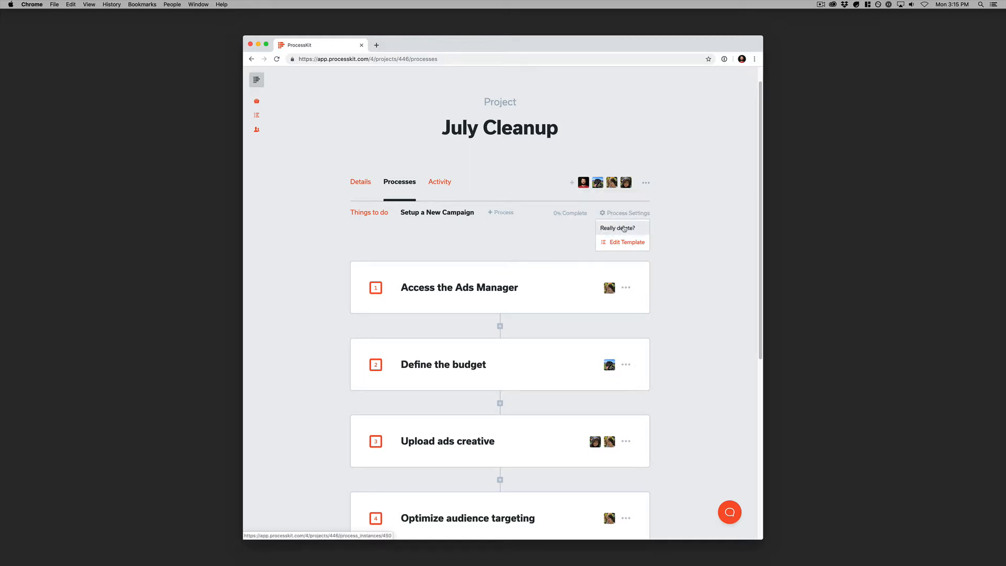
{"action": "left_click", "coordinate": [625, 230]}
Remove every project member except the first listed person
{"action": "left_click", "coordinate": [627, 186]}
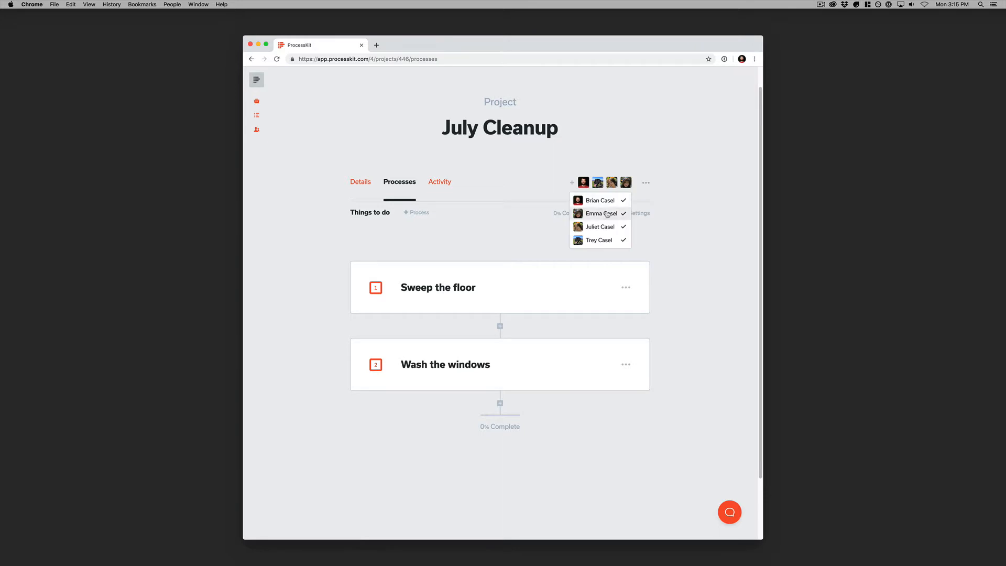
{"action": "left_click", "coordinate": [596, 240]}
{"action": "left_click", "coordinate": [601, 227]}
{"action": "left_click", "coordinate": [606, 217]}
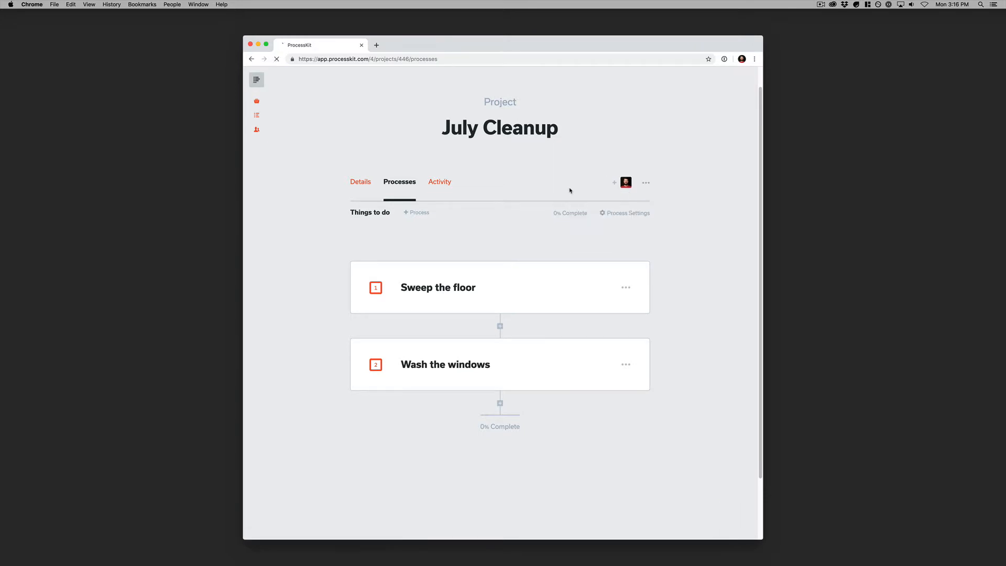
Disable the access option that makes a person assigned to a task a member of this project
{"action": "left_click", "coordinate": [645, 183]}
{"action": "left_click", "coordinate": [626, 201]}
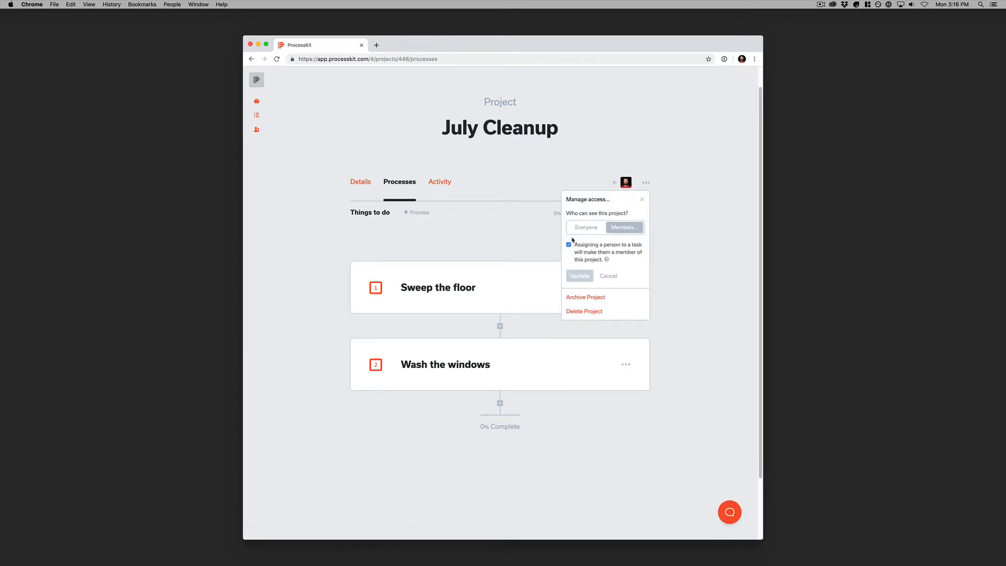
{"action": "left_click", "coordinate": [586, 246]}
{"action": "left_click", "coordinate": [580, 275]}
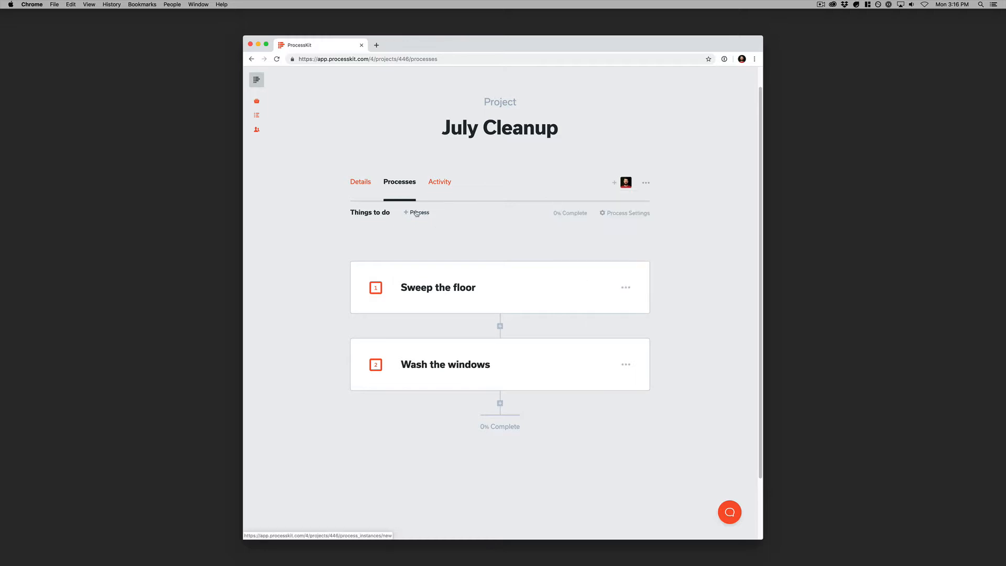
Copy the Setup a New Campaign template into the project again and check its steps for assignees
{"action": "left_click", "coordinate": [417, 213]}
{"action": "left_click", "coordinate": [444, 252]}
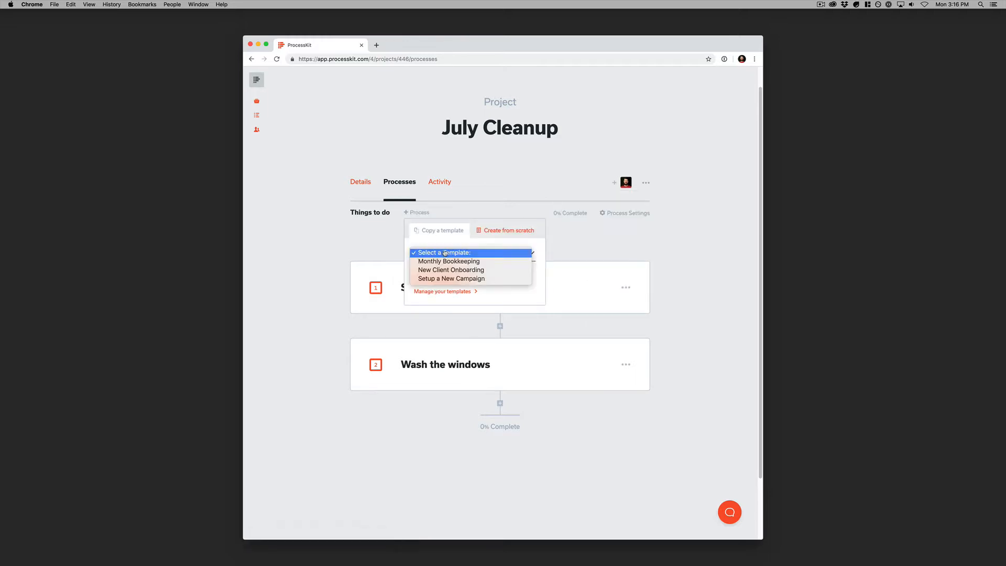
{"action": "left_click", "coordinate": [445, 278]}
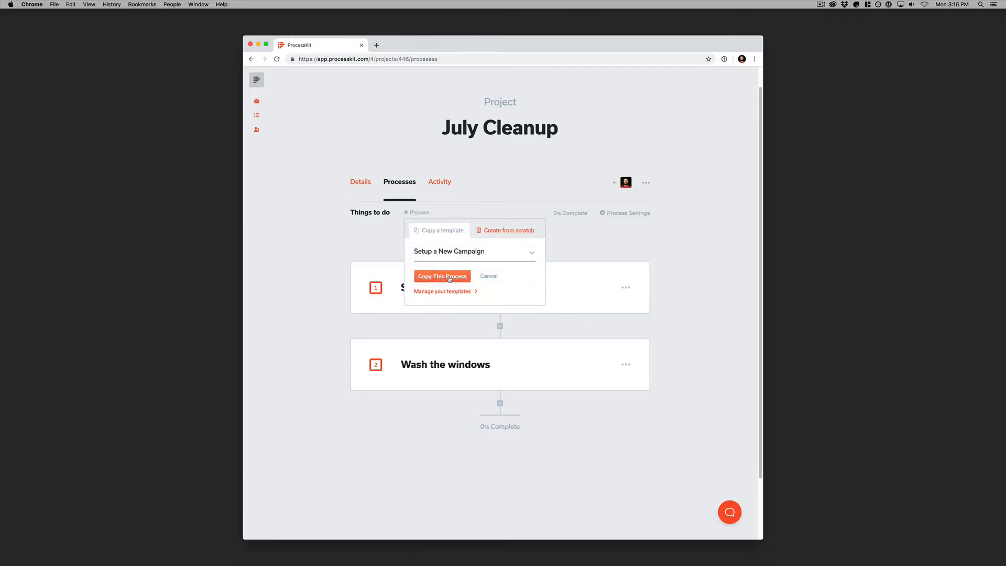
{"action": "left_click", "coordinate": [449, 276]}
{"action": "scroll", "coordinate": [496, 262], "scroll_direction": "down", "scroll_amount": 5}
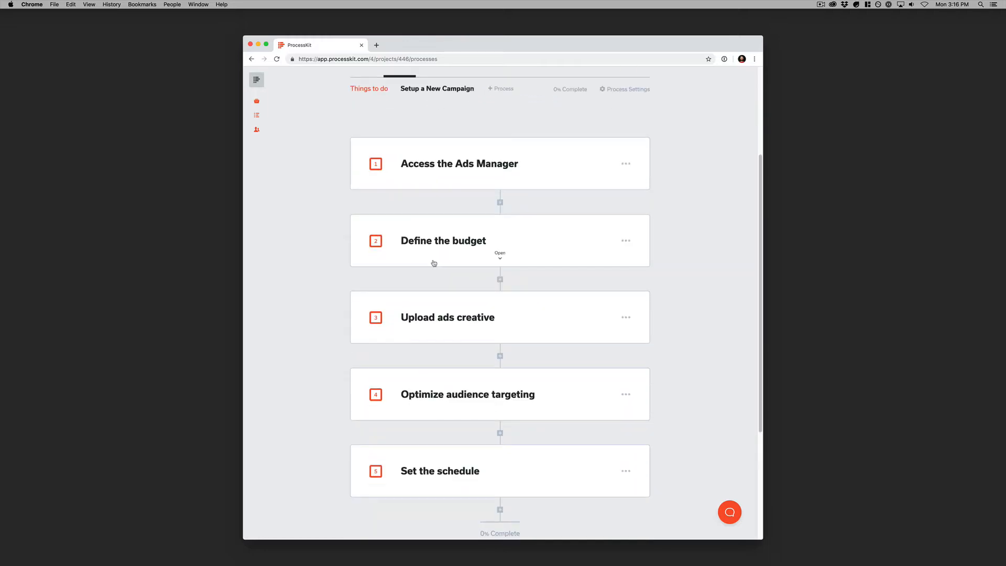
{"action": "scroll", "coordinate": [548, 292], "scroll_direction": "up", "scroll_amount": 5}
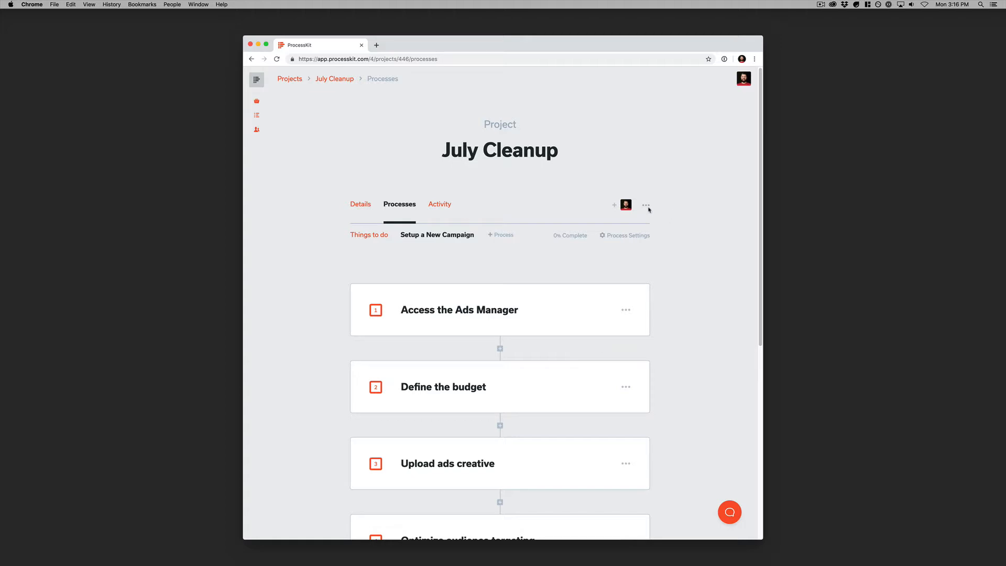
{"action": "scroll", "coordinate": [620, 321], "scroll_direction": "down", "scroll_amount": 1}
{"action": "scroll", "coordinate": [620, 320], "scroll_direction": "up", "scroll_amount": 1}
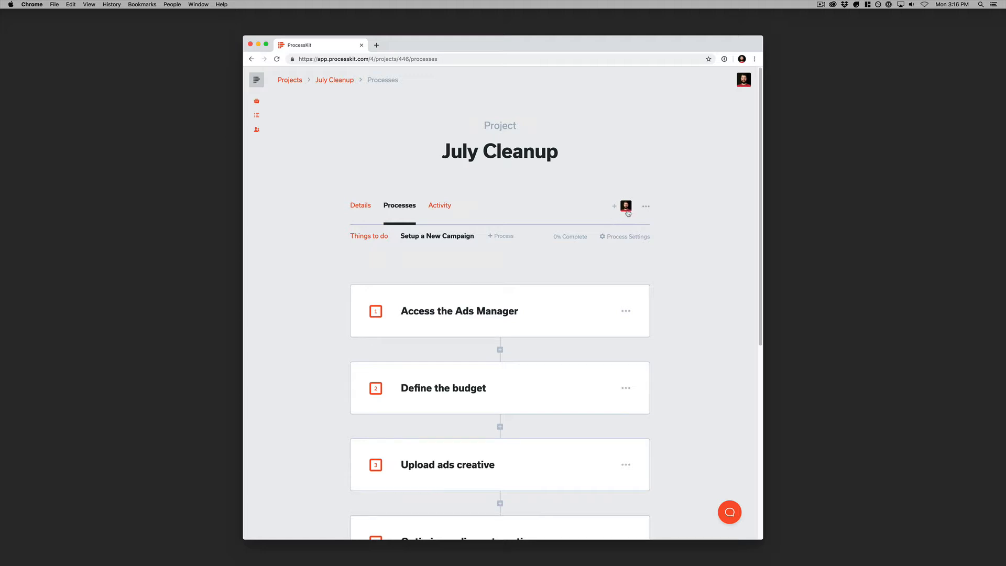
Try to remove the project's only member, and dismiss the resulting notice
{"action": "left_click", "coordinate": [626, 208]}
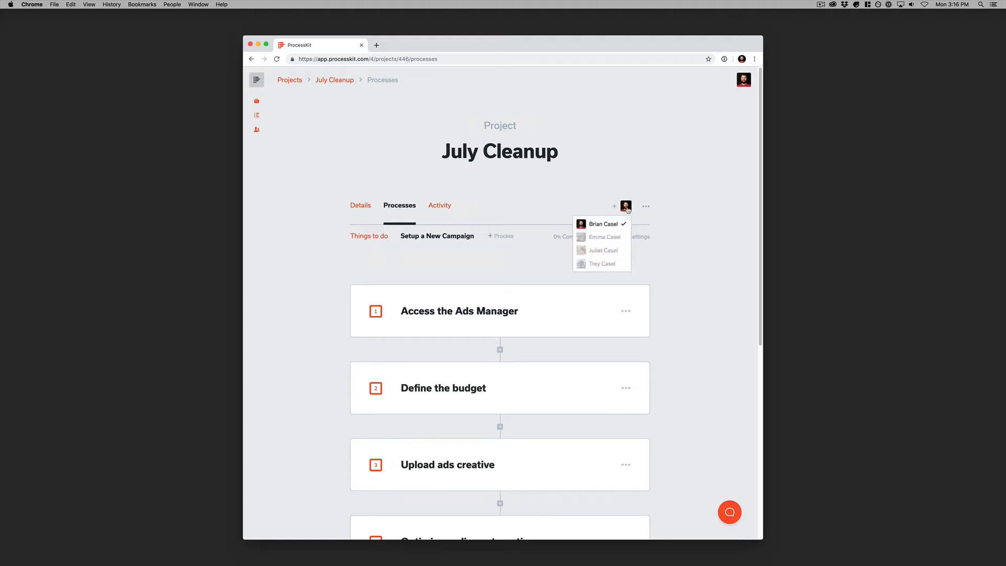
{"action": "left_click", "coordinate": [598, 231]}
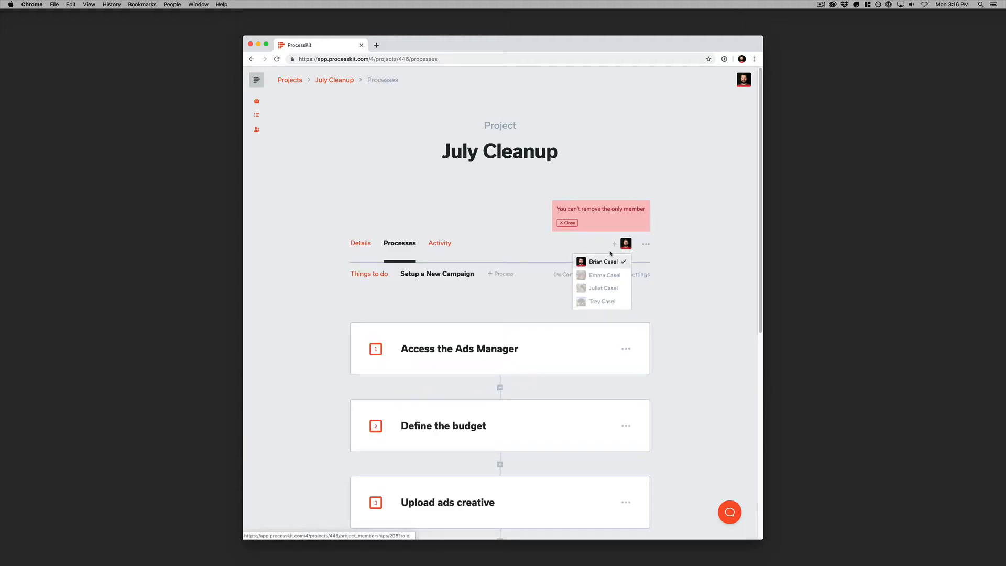
{"action": "left_click", "coordinate": [566, 224]}
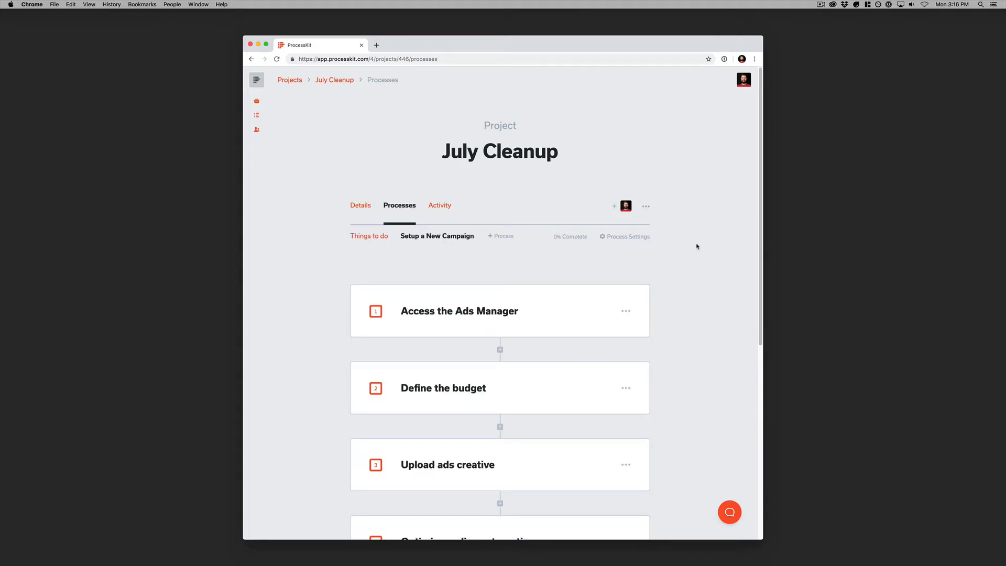
Return to the projects list and open the New Client Onboarding project type's settings to review its preloaded processes
{"action": "key", "text": "super+["}
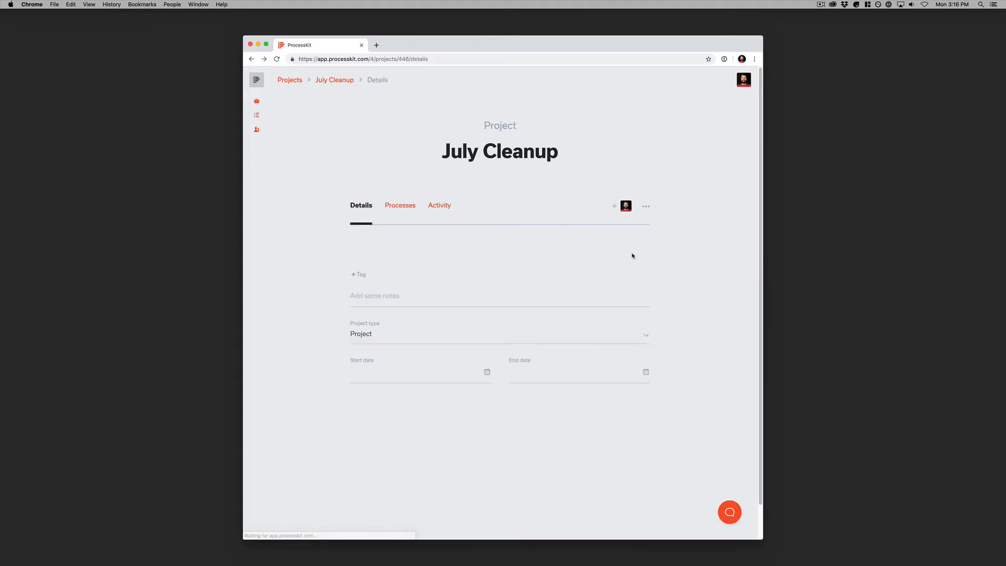
{"action": "left_click", "coordinate": [290, 80]}
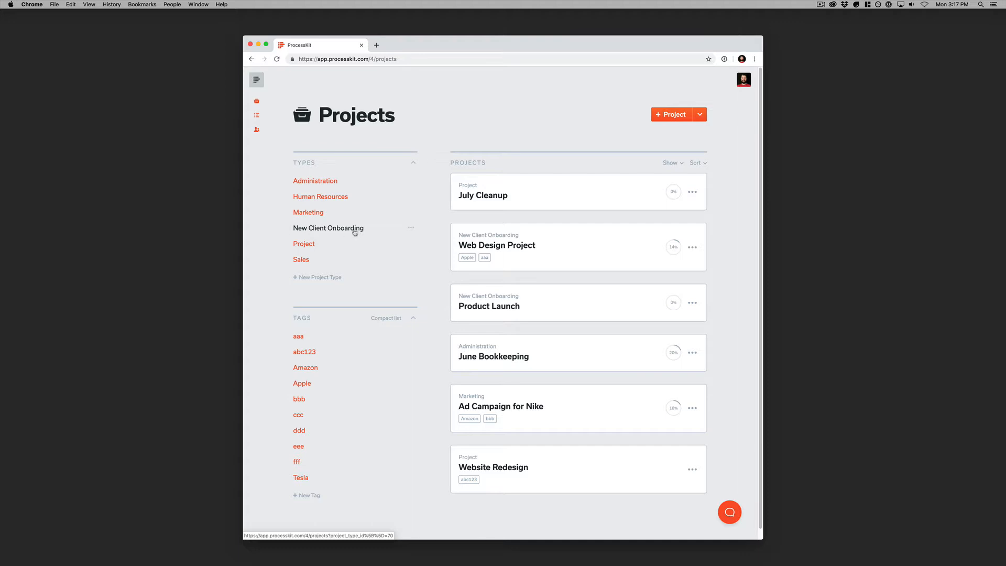
{"action": "left_click", "coordinate": [413, 228]}
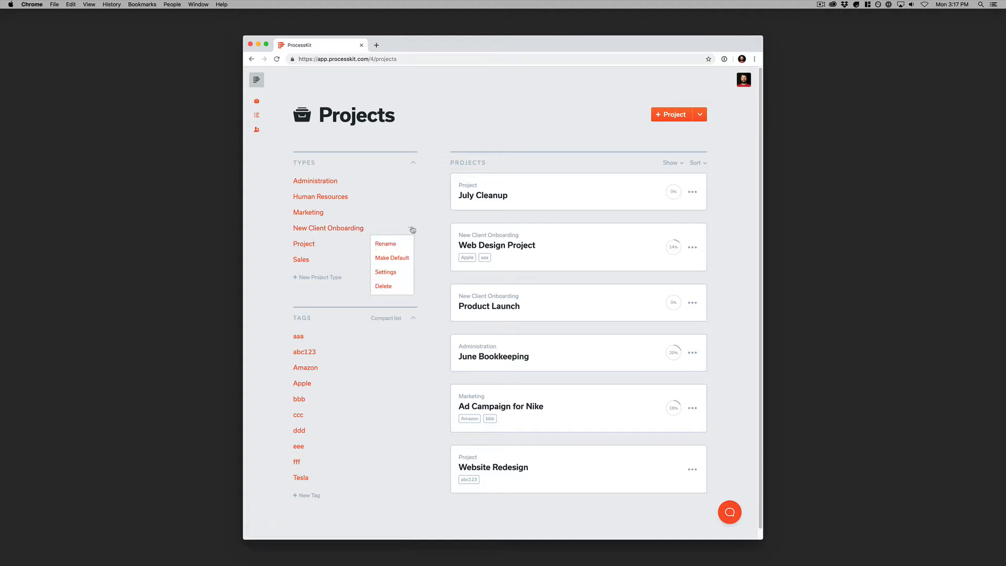
{"action": "left_click", "coordinate": [395, 272]}
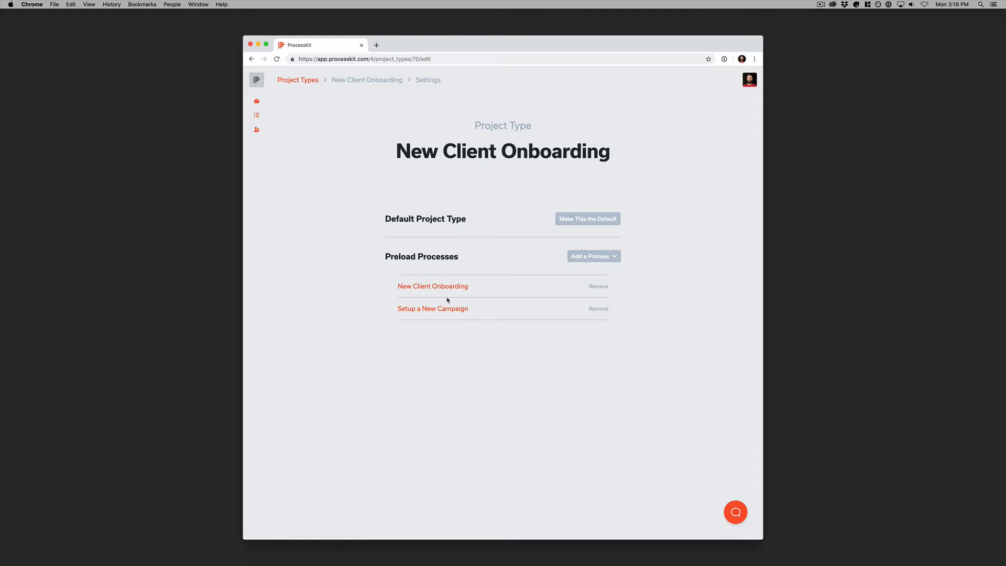
Examine the step assignees in the New Client Onboarding and Setup a New Campaign process templates
{"action": "left_click", "coordinate": [263, 116]}
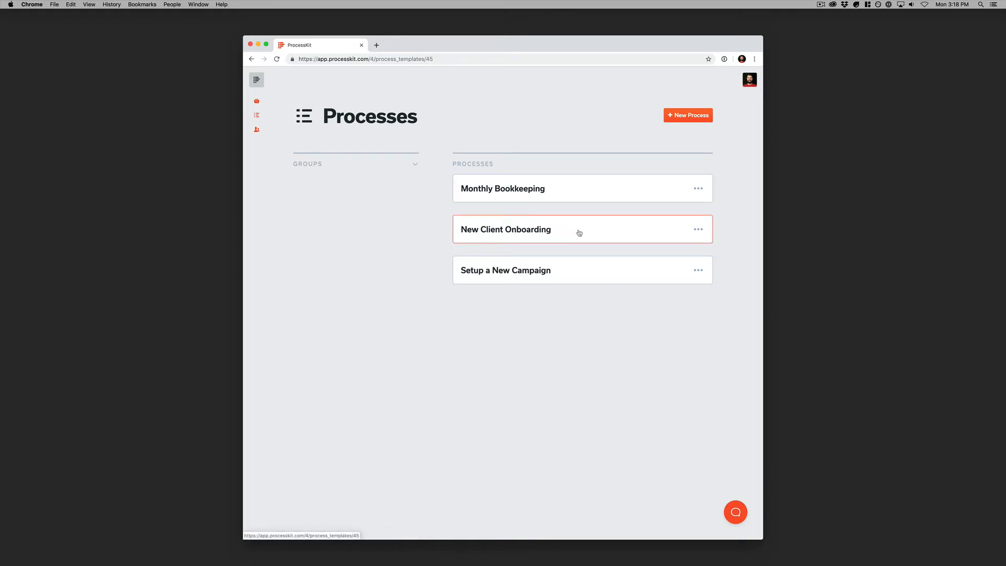
{"action": "left_click", "coordinate": [579, 233]}
{"action": "scroll", "coordinate": [581, 263], "scroll_direction": "down", "scroll_amount": 2}
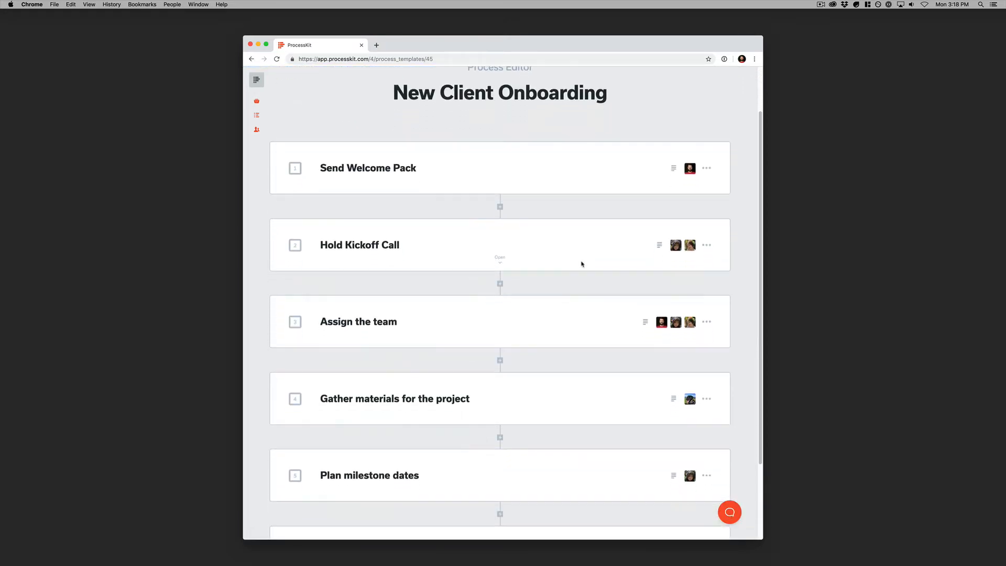
{"action": "scroll", "coordinate": [581, 263], "scroll_direction": "down", "scroll_amount": 3}
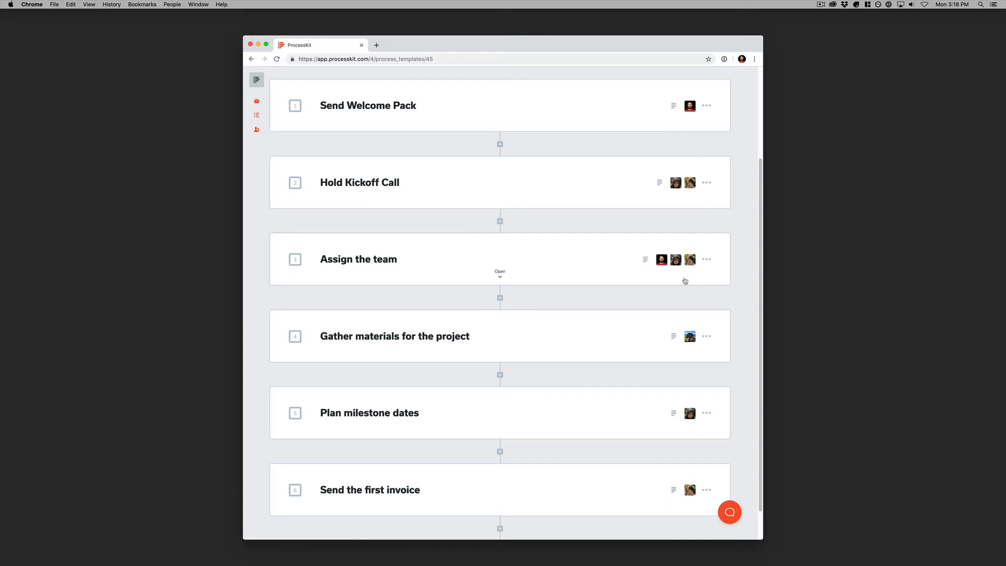
{"action": "scroll", "coordinate": [685, 281], "scroll_direction": "up", "scroll_amount": 5}
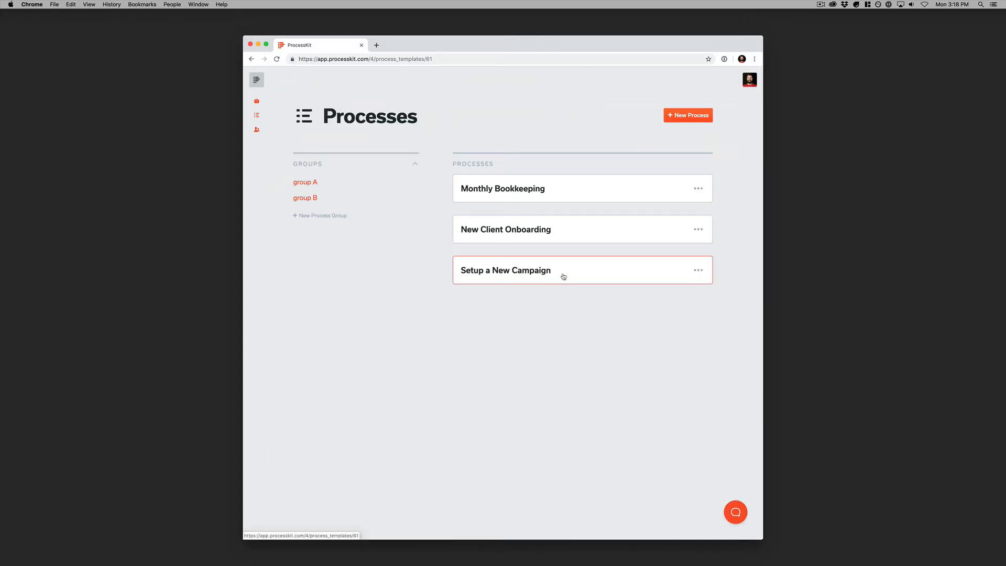
{"action": "left_click", "coordinate": [563, 276]}
{"action": "scroll", "coordinate": [563, 276], "scroll_direction": "down", "scroll_amount": 3}
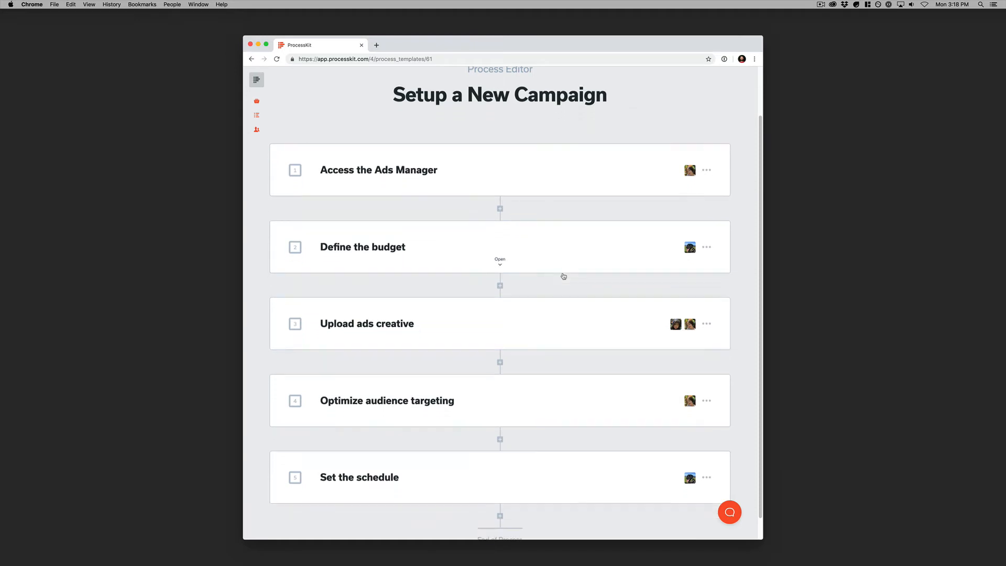
Check the remaining step assignees in the Setup a New Campaign template and return to the projects list
{"action": "scroll", "coordinate": [563, 276], "scroll_direction": "down", "scroll_amount": 1}
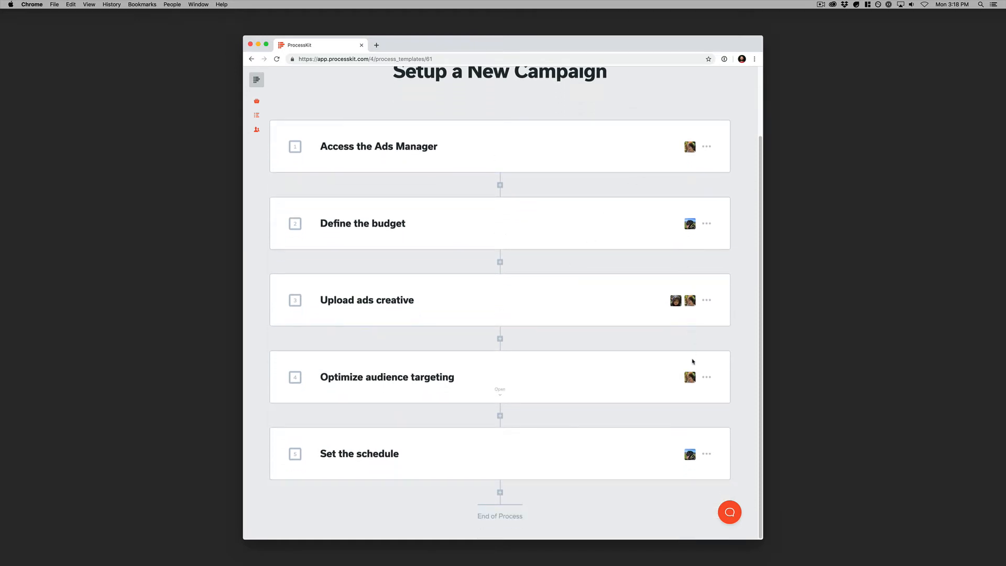
{"action": "scroll", "coordinate": [601, 259], "scroll_direction": "up", "scroll_amount": 3}
{"action": "key", "text": "super+["}
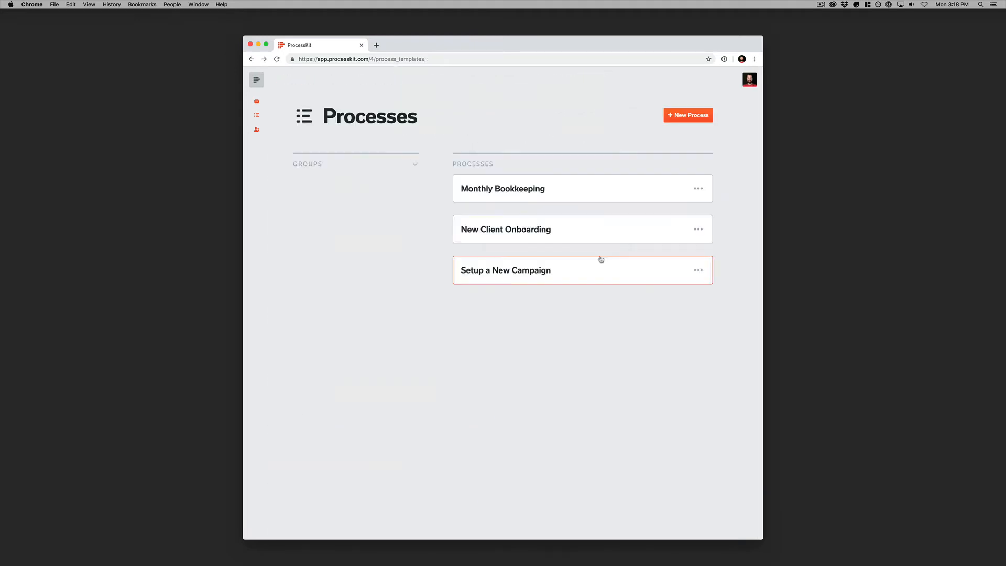
{"action": "left_click", "coordinate": [256, 101]}
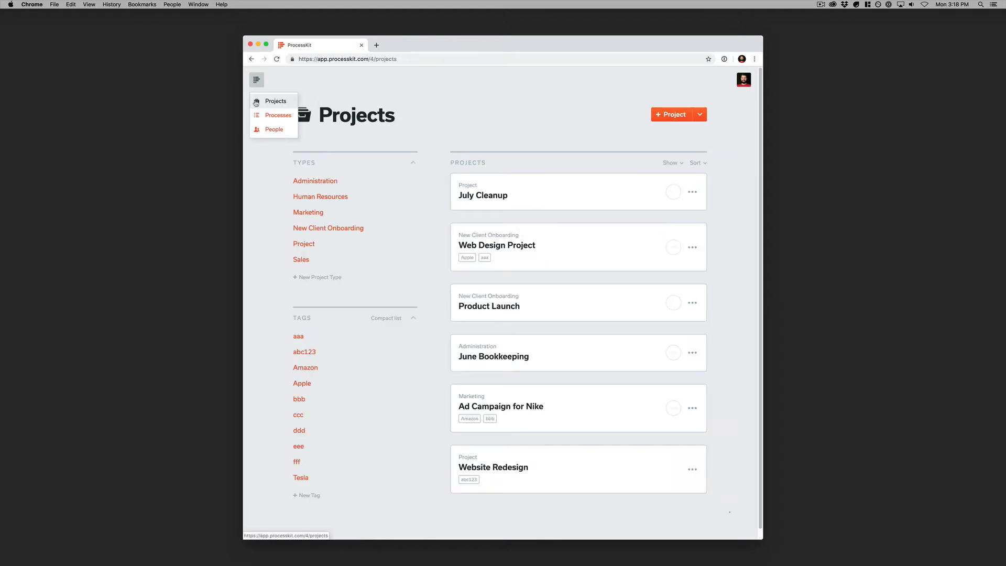
Create a members-only New Client Onboarding project titled "The New York Mets", keeping the option that makes task assignees project members
{"action": "left_click", "coordinate": [700, 114]}
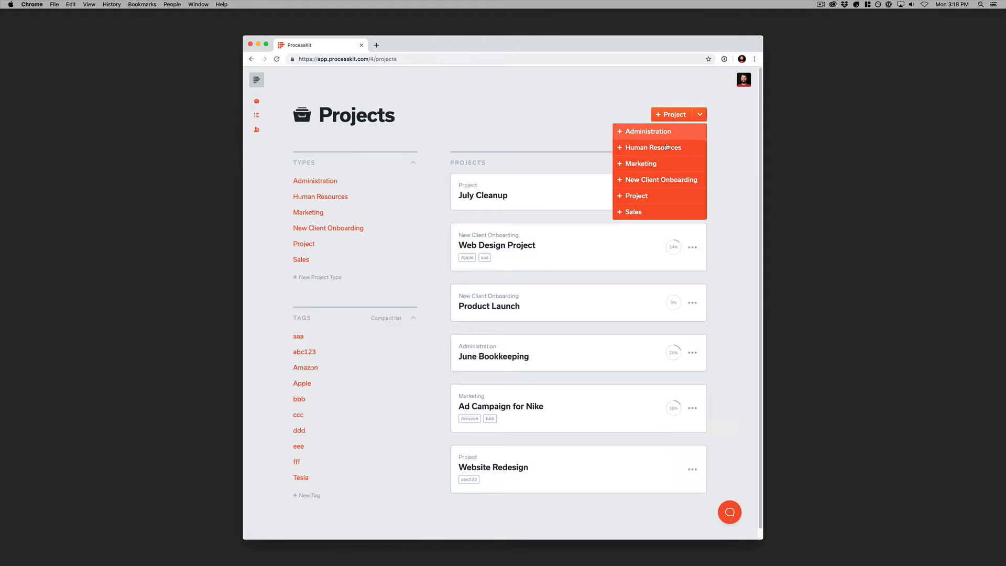
{"action": "left_click", "coordinate": [671, 184]}
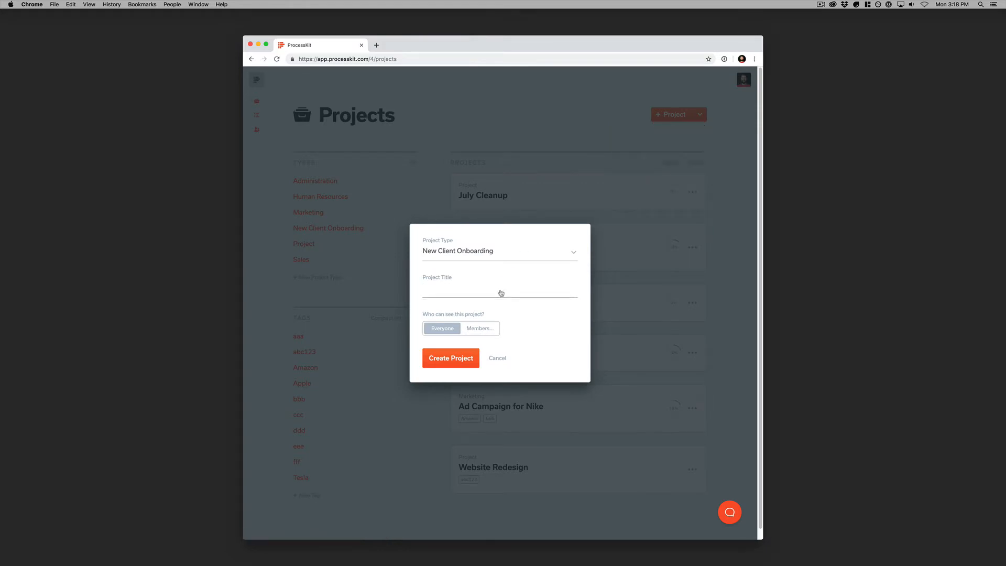
{"action": "type", "text": "The New York Mets"}
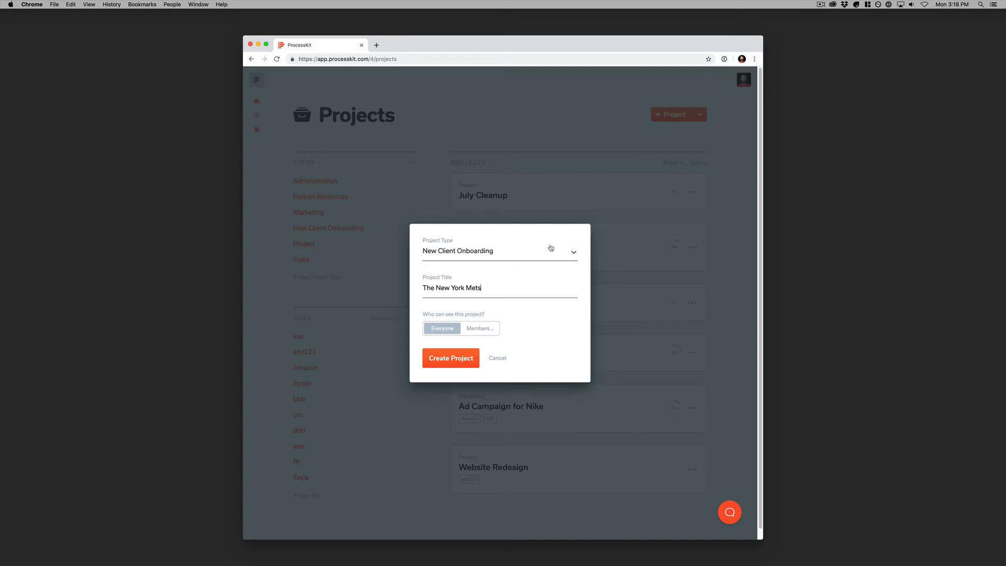
{"action": "scroll", "coordinate": [592, 377], "scroll_direction": "down", "scroll_amount": 1}
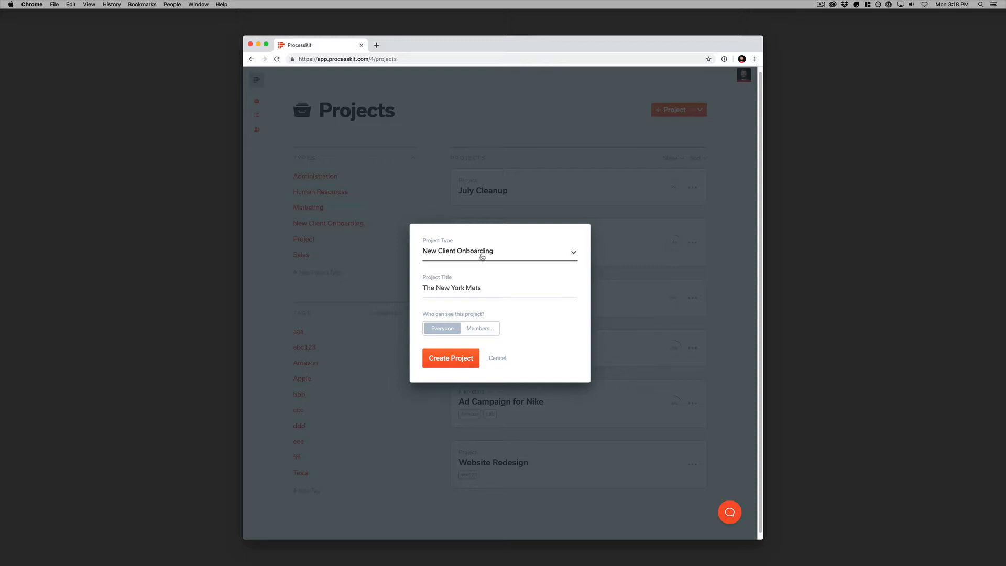
{"action": "left_click", "coordinate": [474, 327]}
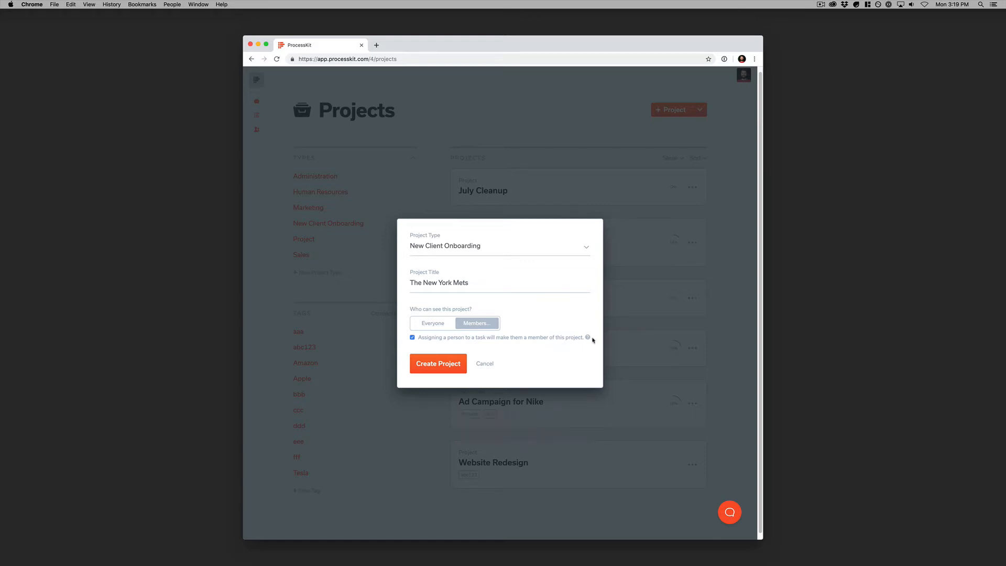
{"action": "mouse_move", "coordinate": [587, 338]}
{"action": "left_click", "coordinate": [454, 368]}
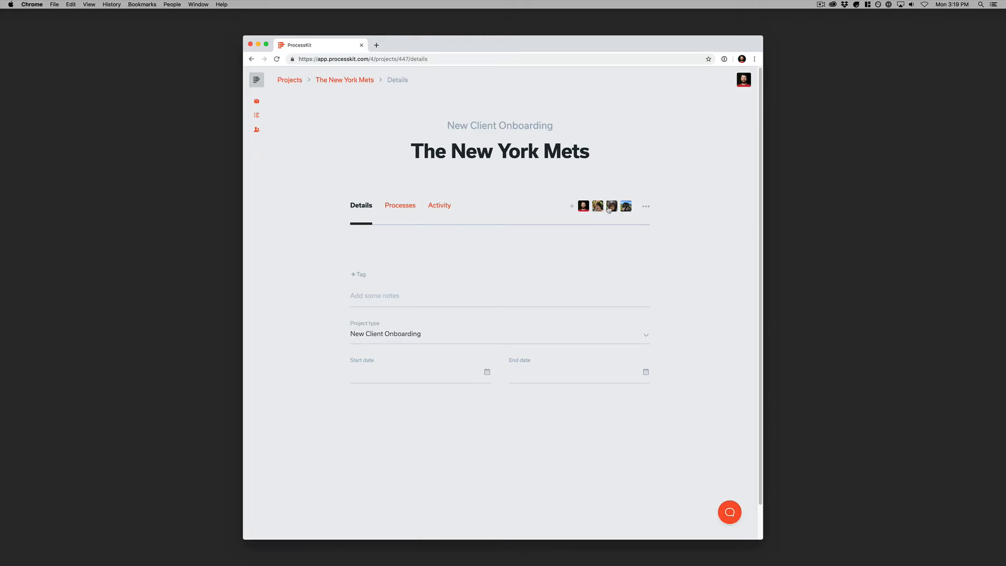
Examine the step assignees in the New York Mets project's New Client Onboarding process and compare them with the project members
{"action": "left_click", "coordinate": [404, 207]}
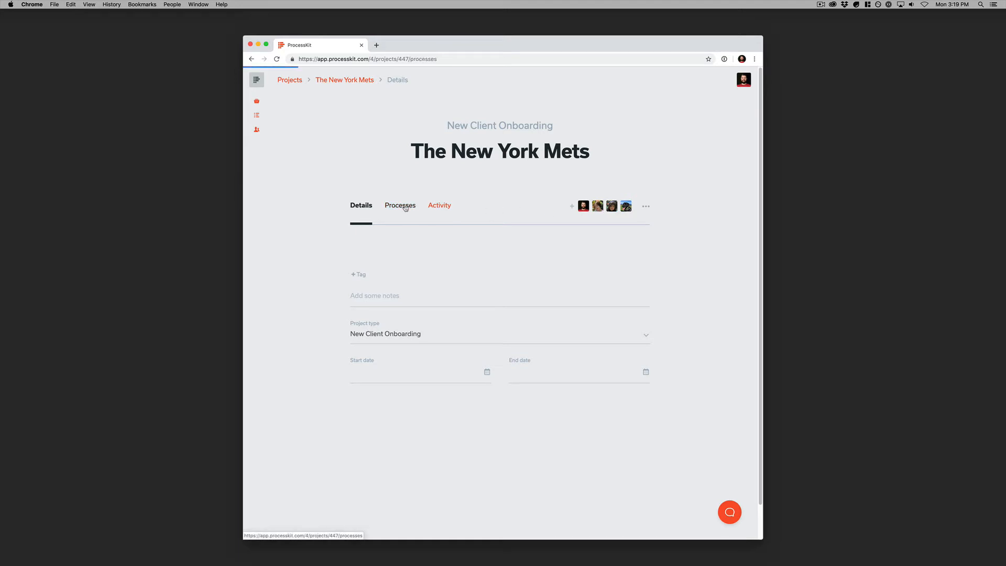
{"action": "scroll", "coordinate": [370, 340], "scroll_direction": "down", "scroll_amount": 2}
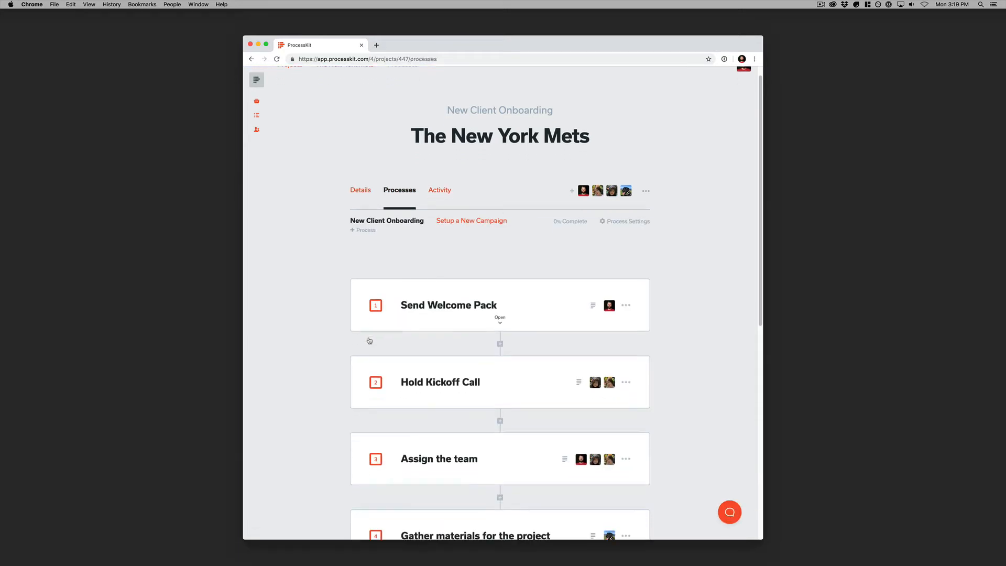
{"action": "scroll", "coordinate": [370, 341], "scroll_direction": "down", "scroll_amount": 2}
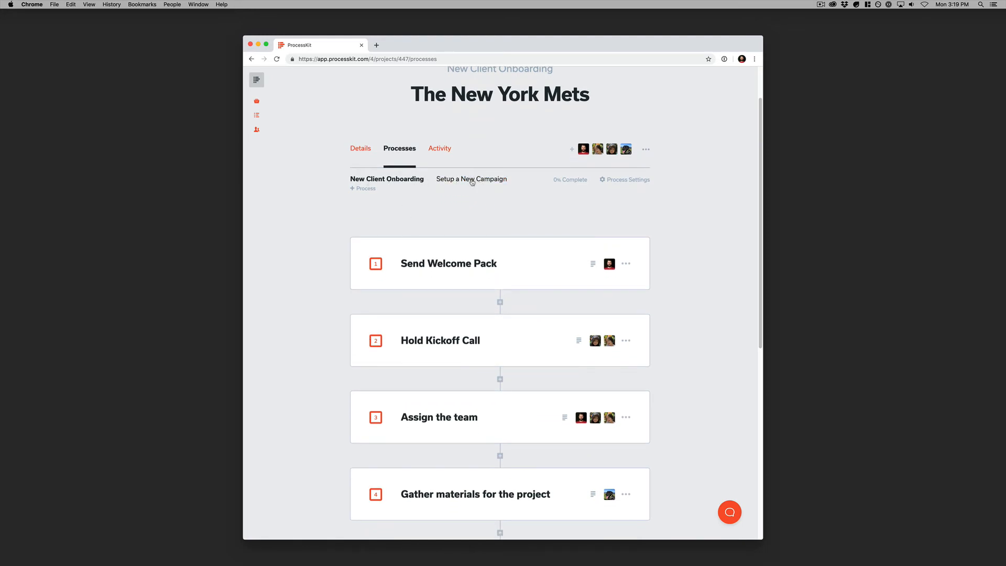
{"action": "scroll", "coordinate": [474, 184], "scroll_direction": "up", "scroll_amount": 1}
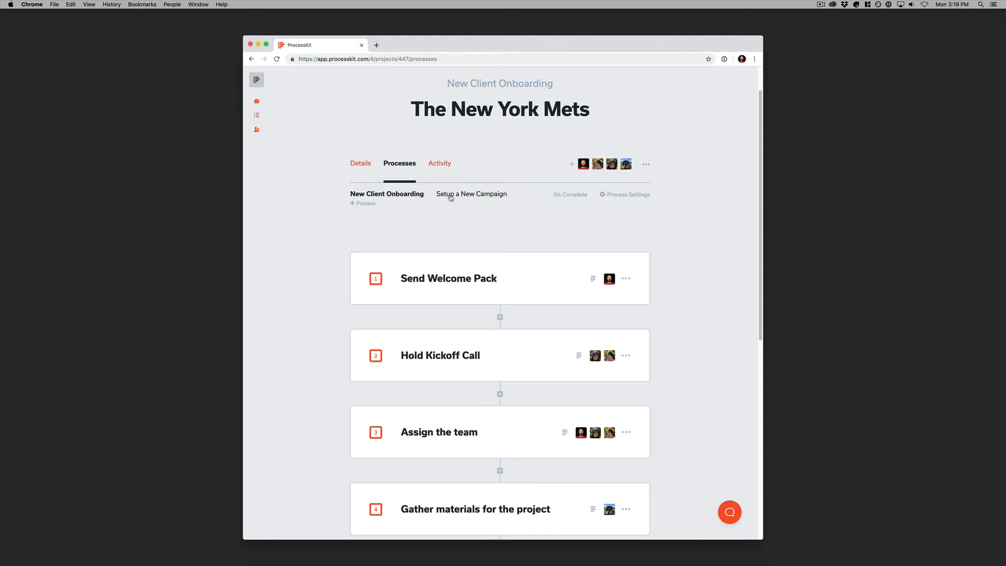
{"action": "scroll", "coordinate": [621, 419], "scroll_direction": "down", "scroll_amount": 3}
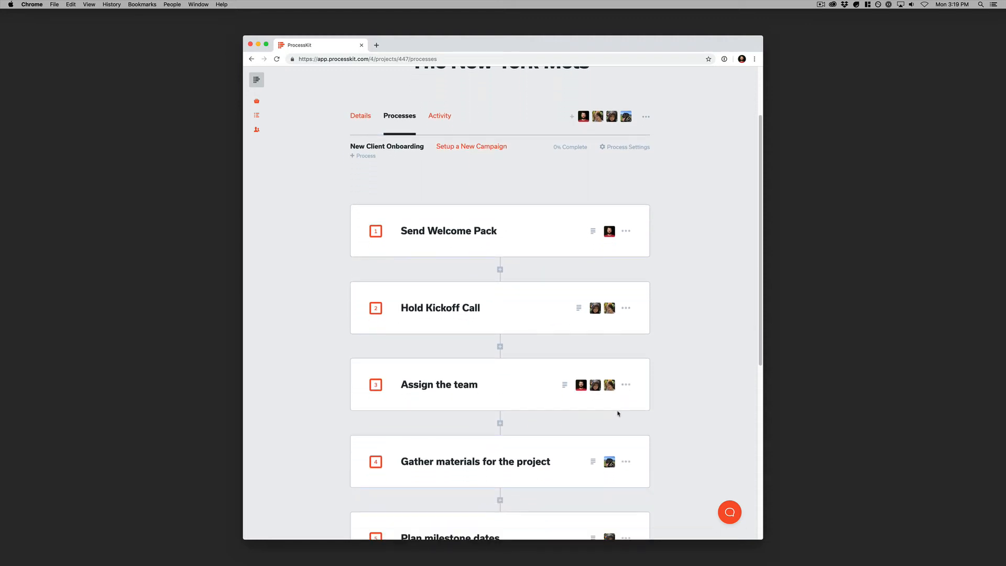
{"action": "scroll", "coordinate": [613, 442], "scroll_direction": "down", "scroll_amount": 10}
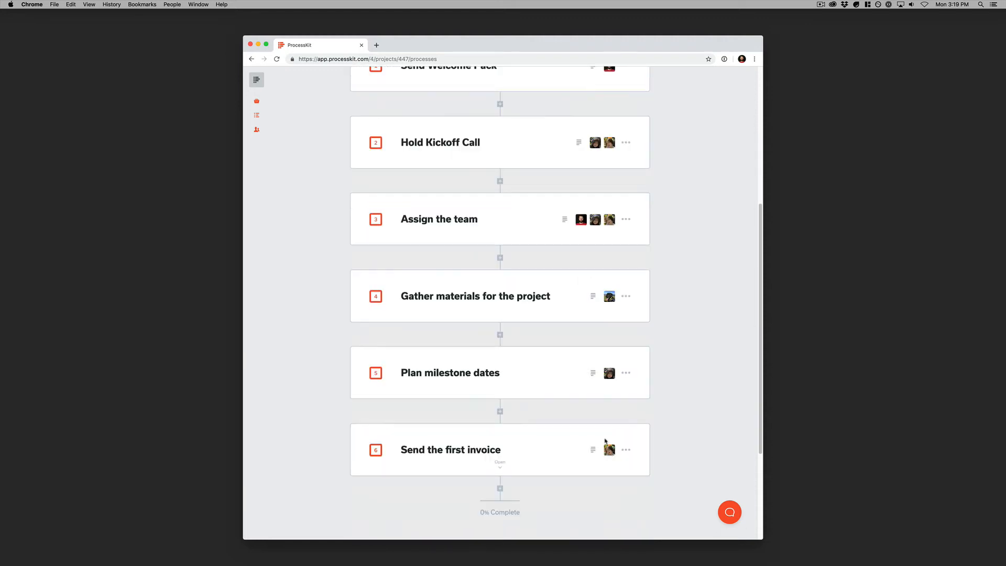
{"action": "scroll", "coordinate": [597, 354], "scroll_direction": "down", "scroll_amount": 3}
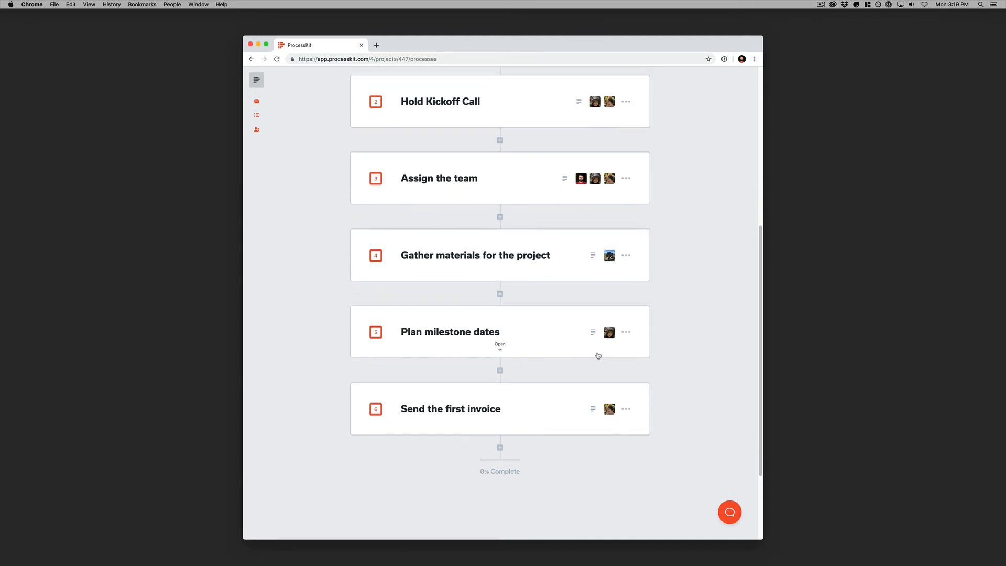
{"action": "scroll", "coordinate": [598, 354], "scroll_direction": "up", "scroll_amount": 10}
{"action": "scroll", "coordinate": [597, 352], "scroll_direction": "up", "scroll_amount": 8}
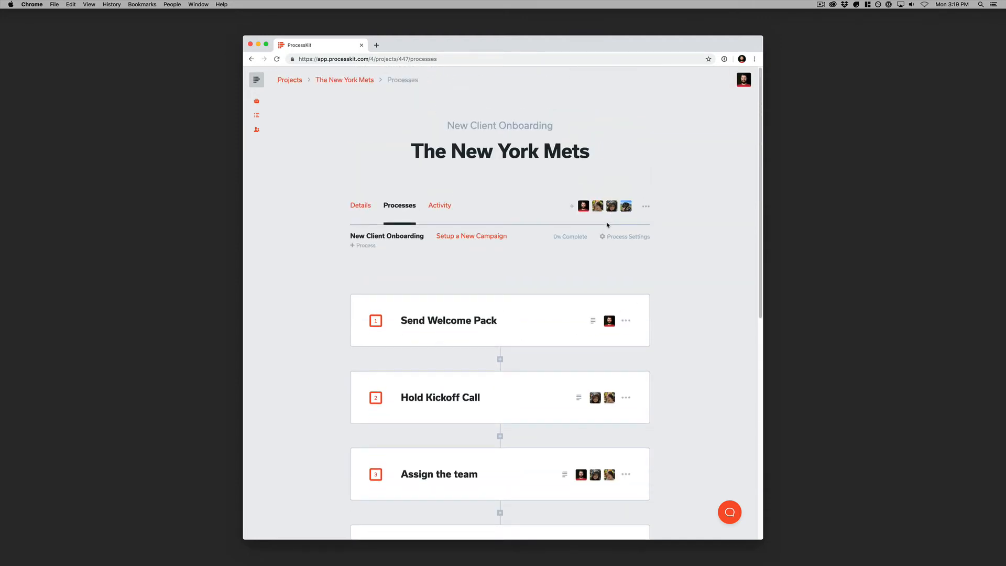
Create a members-only New Client Onboarding project titled "The New York Yankees" with automatic membership for task assignees turned off
{"action": "left_click", "coordinate": [290, 80]}
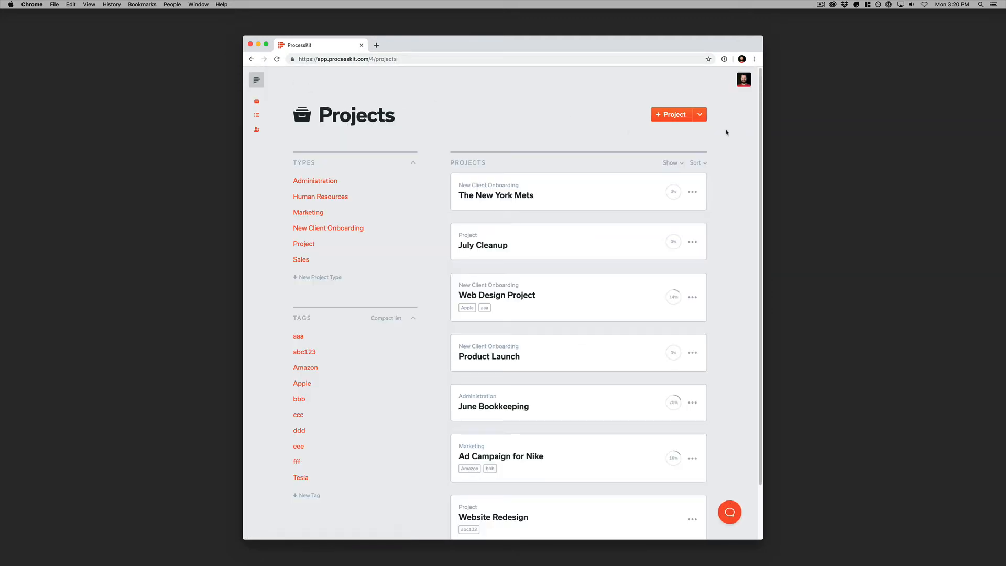
{"action": "left_click", "coordinate": [700, 114]}
{"action": "left_click", "coordinate": [665, 186]}
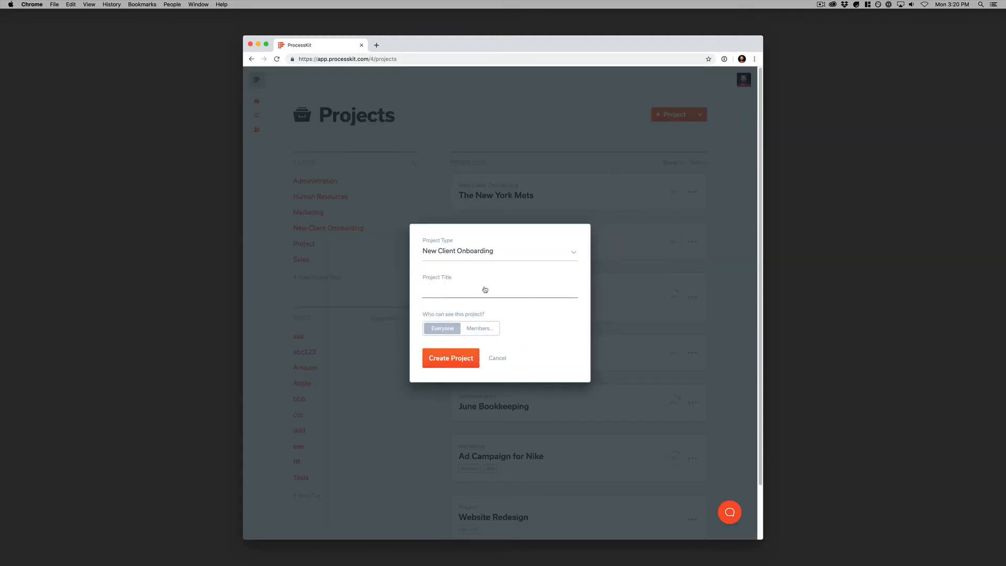
{"action": "type", "text": "The New York Yankees"}
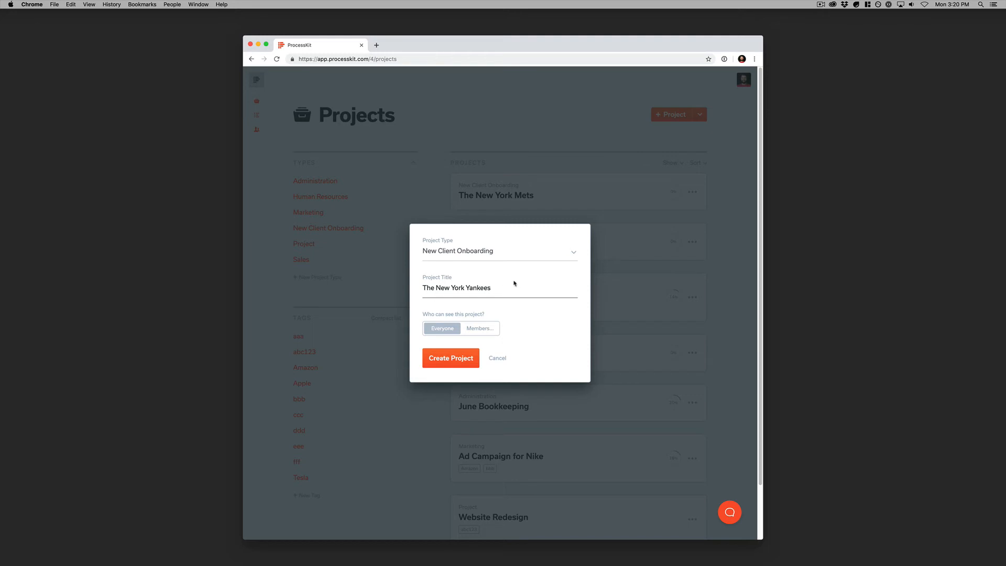
{"action": "left_click", "coordinate": [482, 329]}
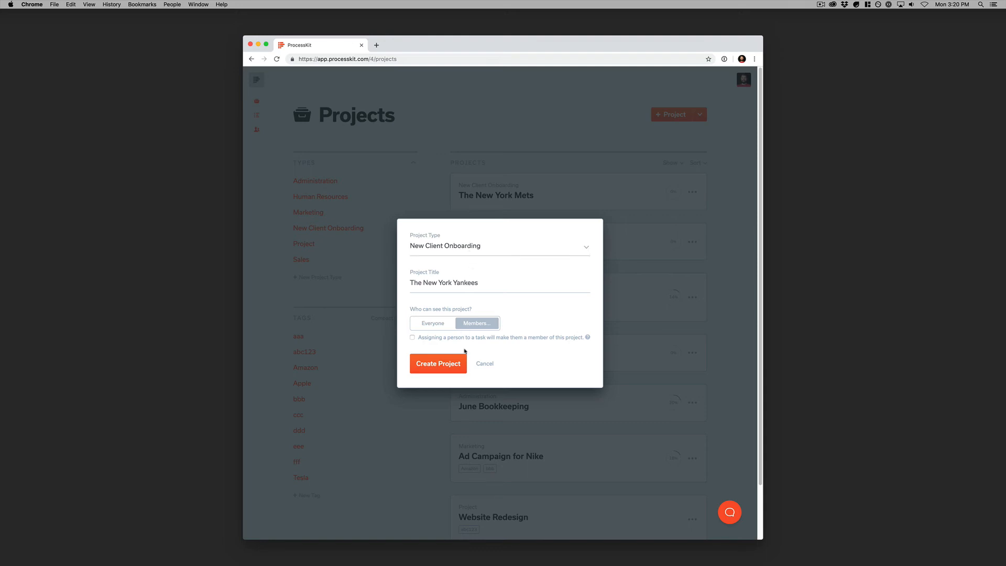
{"action": "left_click", "coordinate": [447, 368]}
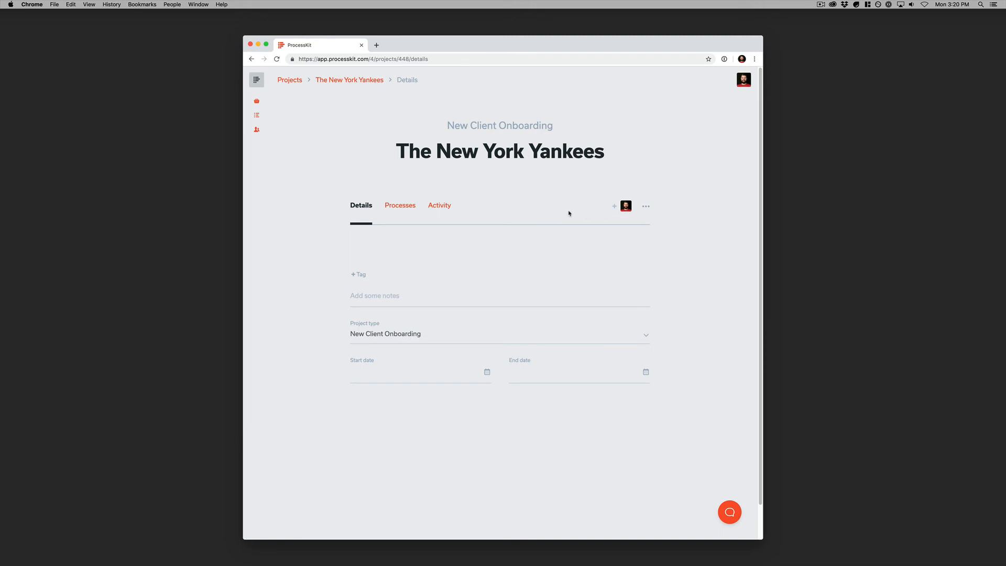
Review which steps have assignees in the New York Yankees project's New Client Onboarding process
{"action": "left_click", "coordinate": [406, 210]}
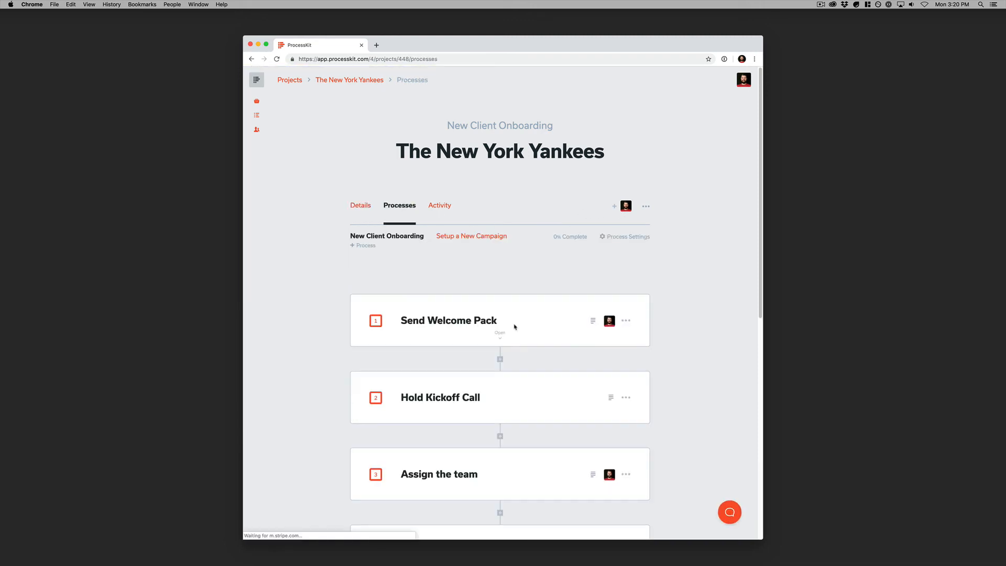
{"action": "scroll", "coordinate": [514, 327], "scroll_direction": "down", "scroll_amount": 5}
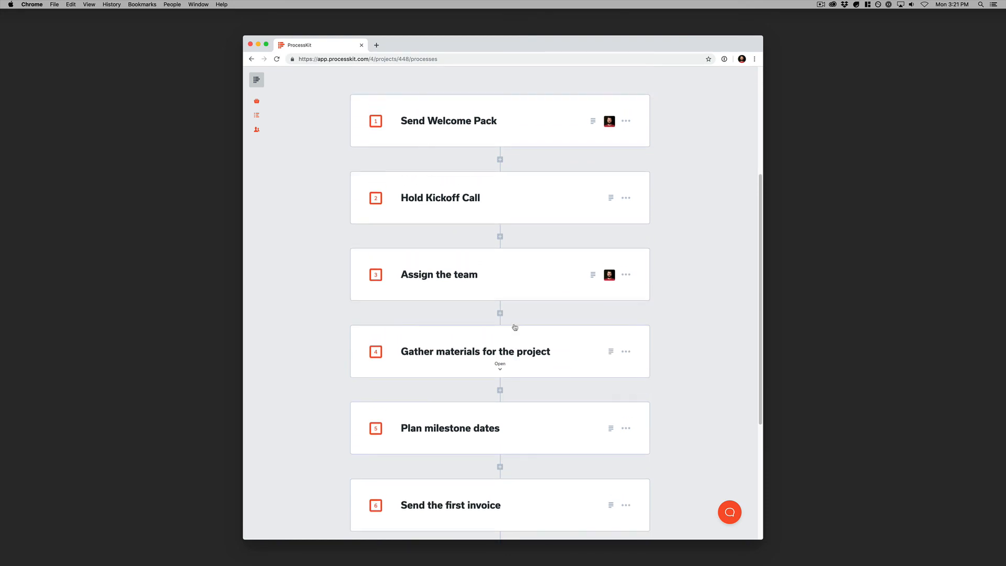
{"action": "scroll", "coordinate": [566, 201], "scroll_direction": "up", "scroll_amount": 1}
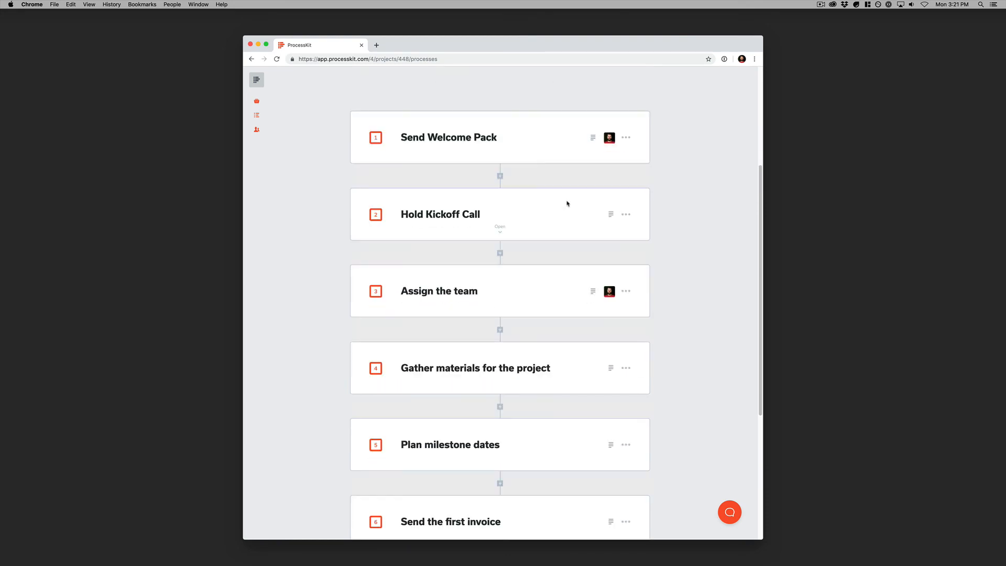
{"action": "scroll", "coordinate": [606, 157], "scroll_direction": "up", "scroll_amount": 3}
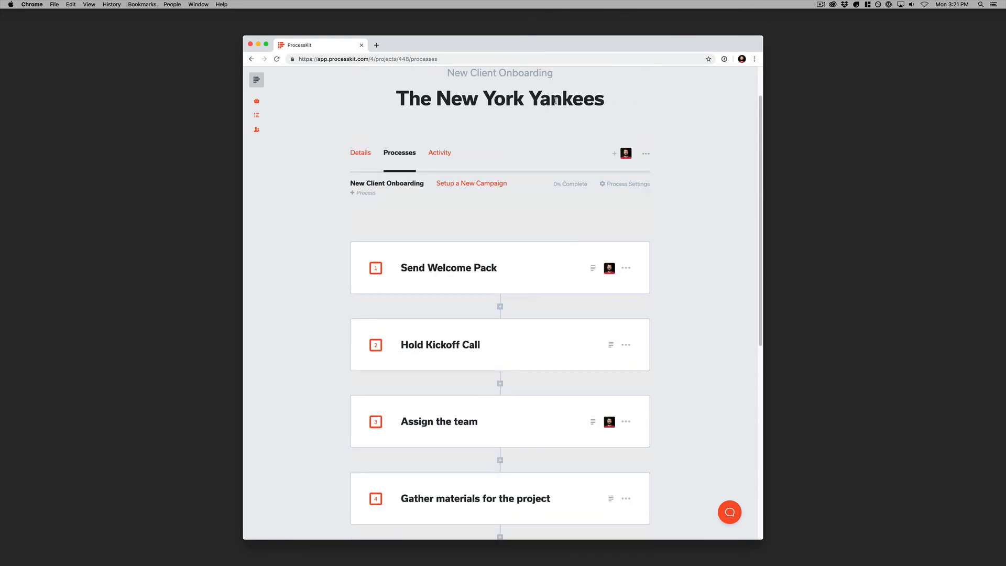
{"action": "scroll", "coordinate": [521, 131], "scroll_direction": "up", "scroll_amount": 1}
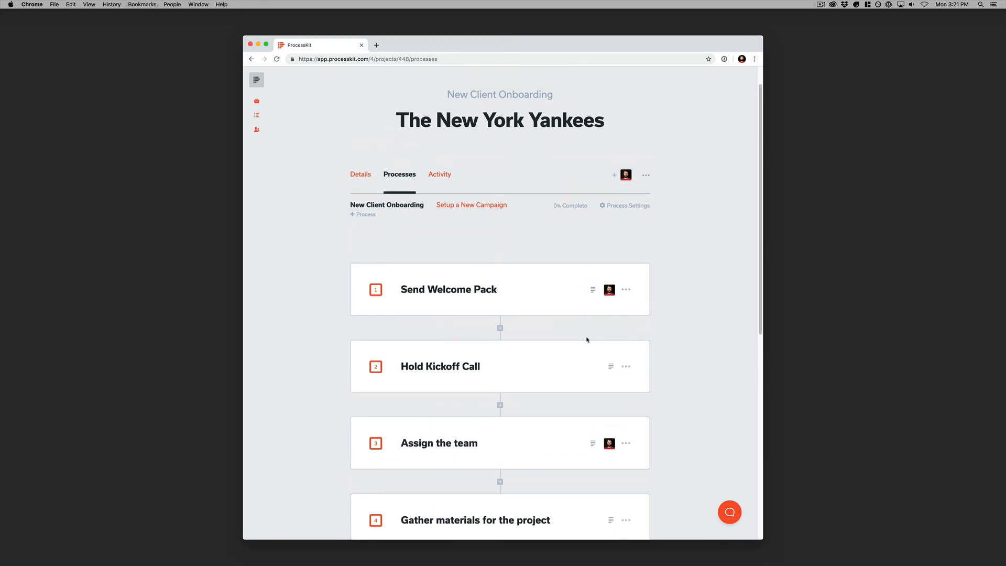
{"action": "scroll", "coordinate": [586, 347], "scroll_direction": "down", "scroll_amount": 3}
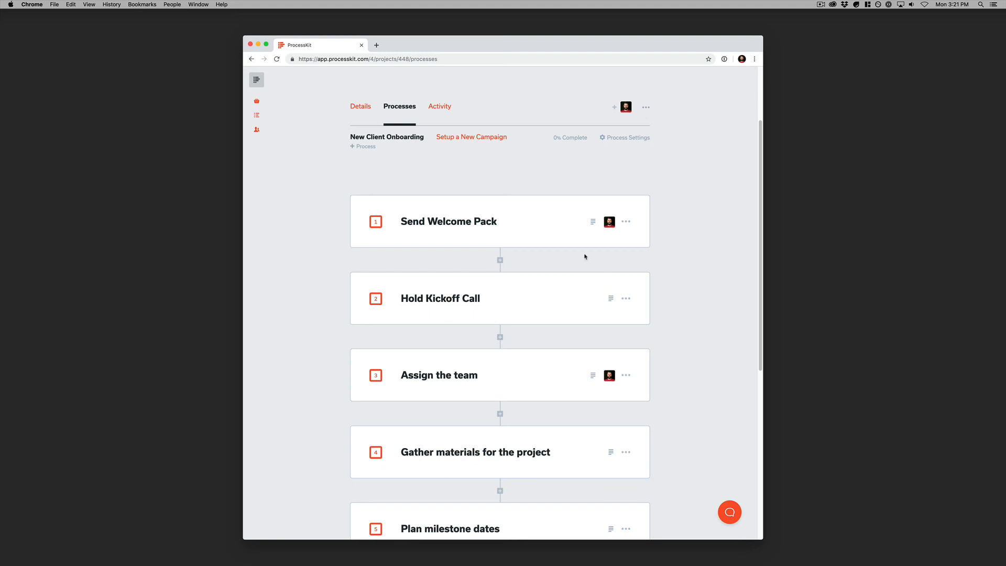
{"action": "scroll", "coordinate": [588, 260], "scroll_direction": "up", "scroll_amount": 4}
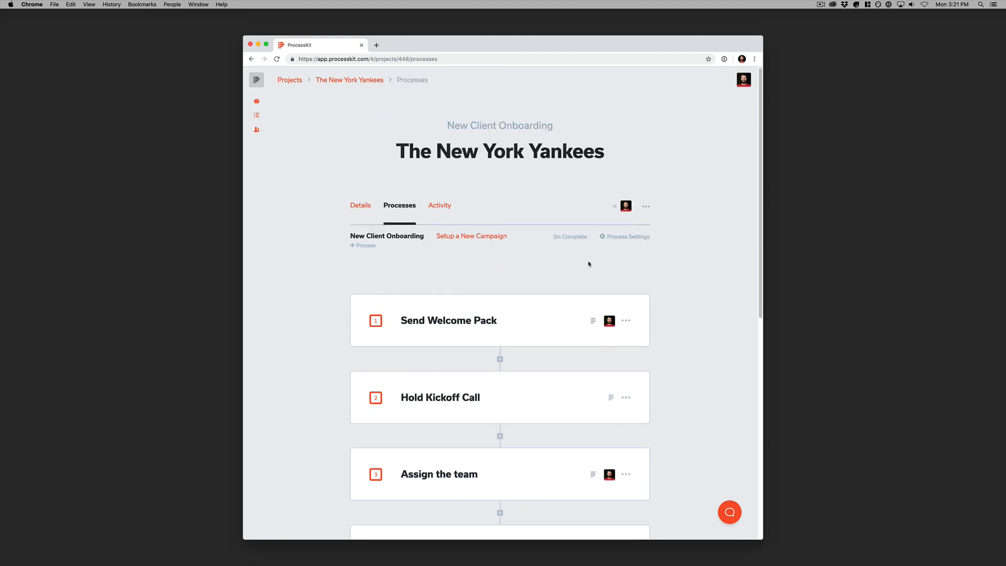
Update the New York Yankees project's access settings so that assigning a person to a task makes them a member
{"action": "left_click", "coordinate": [626, 397]}
{"action": "left_click", "coordinate": [662, 393]}
{"action": "left_click", "coordinate": [646, 206]}
{"action": "left_click", "coordinate": [627, 223]}
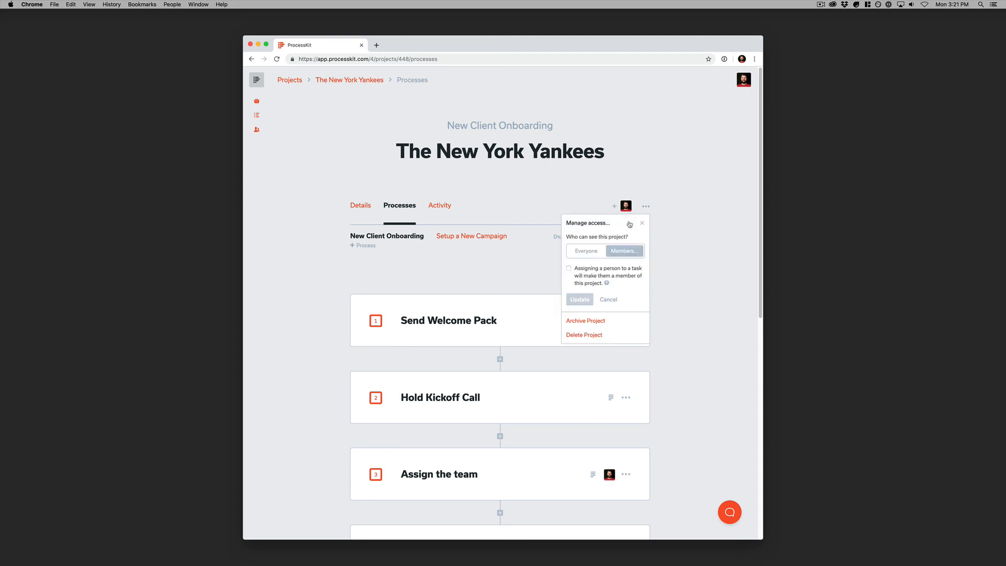
{"action": "left_click", "coordinate": [581, 273]}
{"action": "left_click", "coordinate": [580, 299]}
Assign the first listed non-member to the Hold Kickoff Call step, adding that person to the project
{"action": "left_click", "coordinate": [626, 397]}
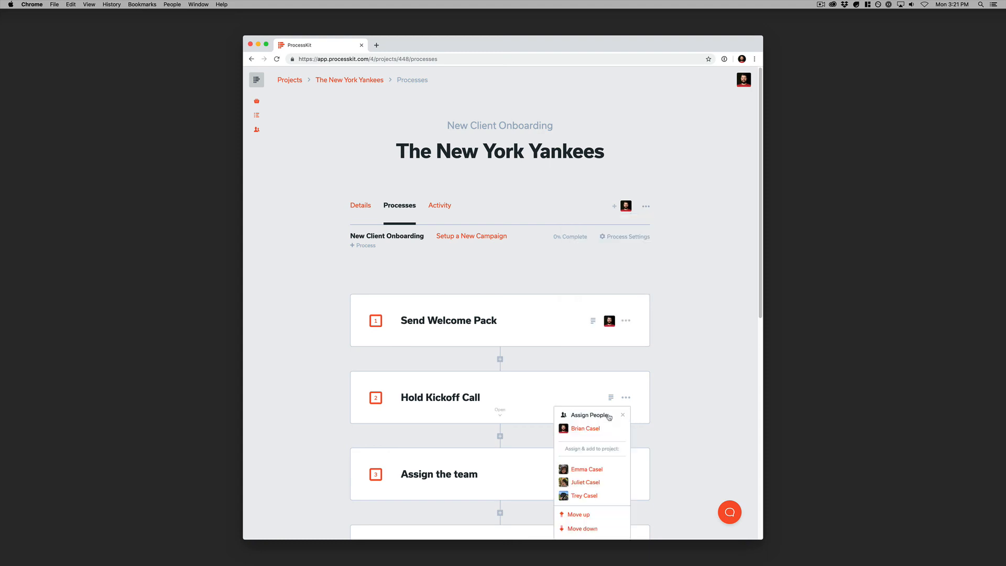
{"action": "left_click", "coordinate": [593, 470]}
{"action": "left_click", "coordinate": [672, 365]}
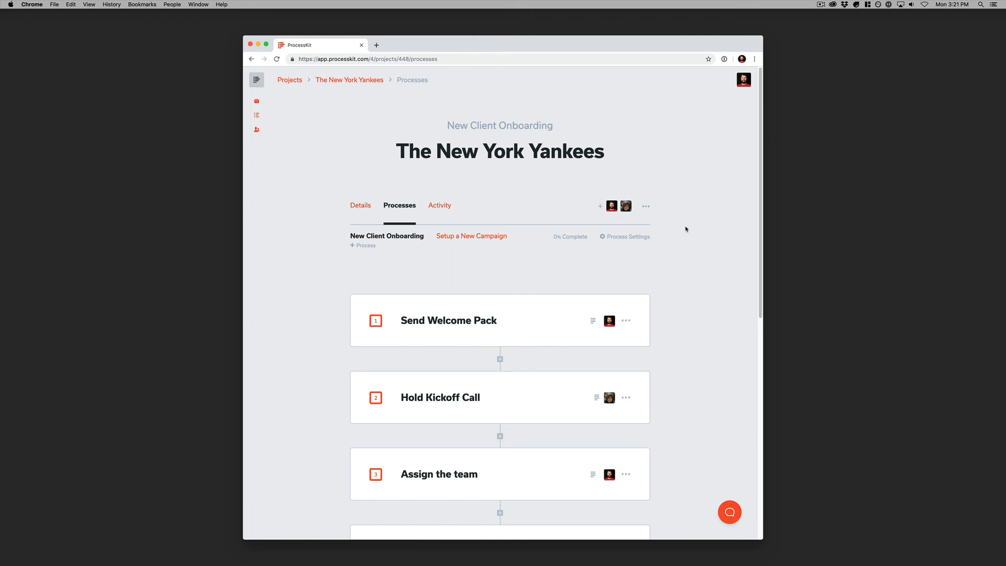
Return to the projects list, open the form for a new project, and compare its Members and Everyone visibility options
{"action": "left_click", "coordinate": [283, 80]}
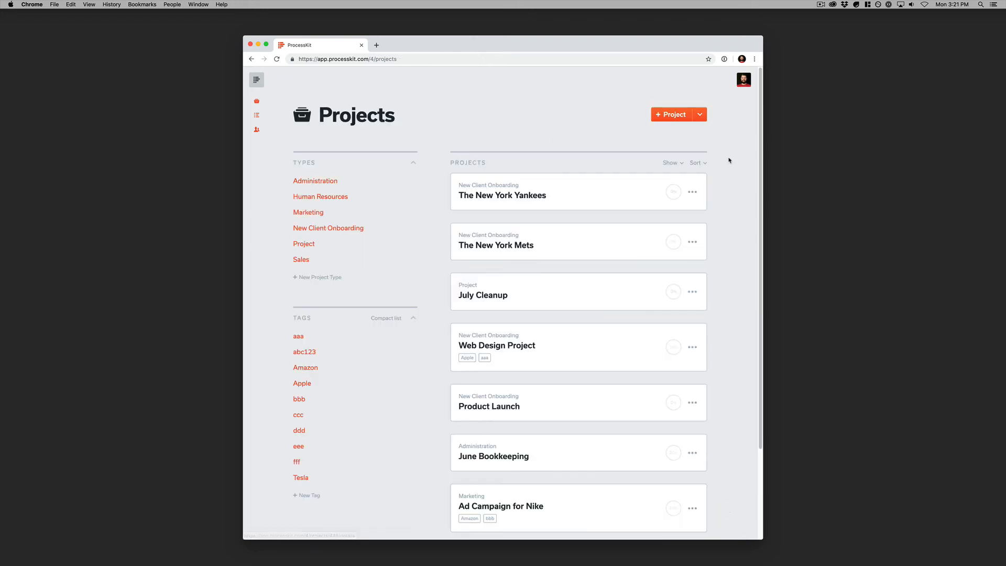
{"action": "left_click", "coordinate": [661, 115]}
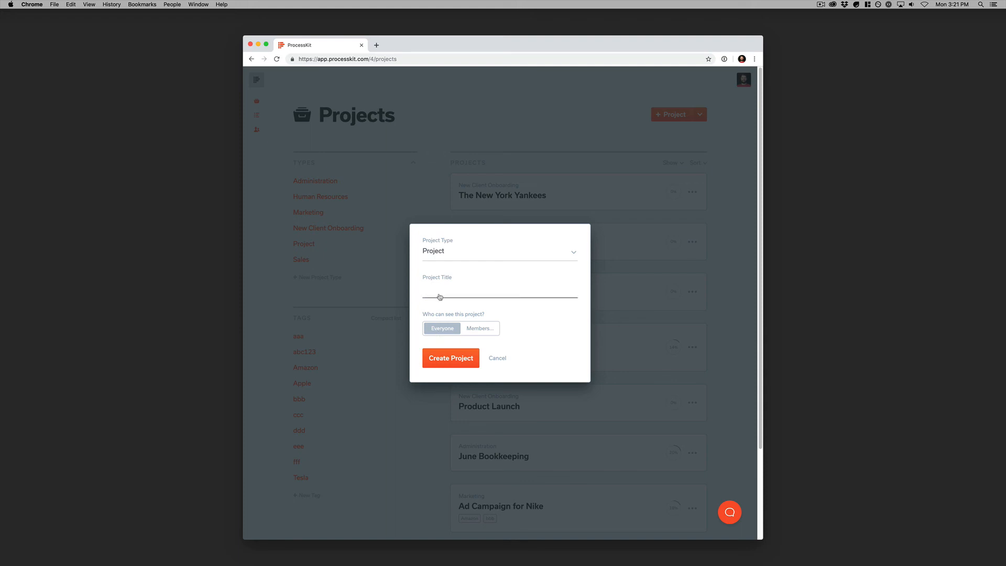
{"action": "left_click", "coordinate": [480, 328]}
{"action": "left_click", "coordinate": [438, 327]}
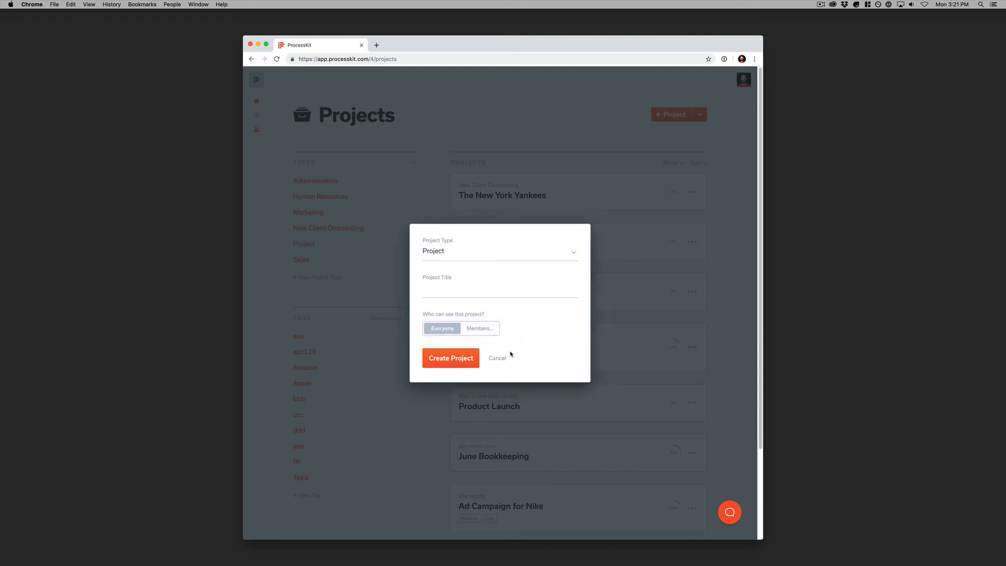